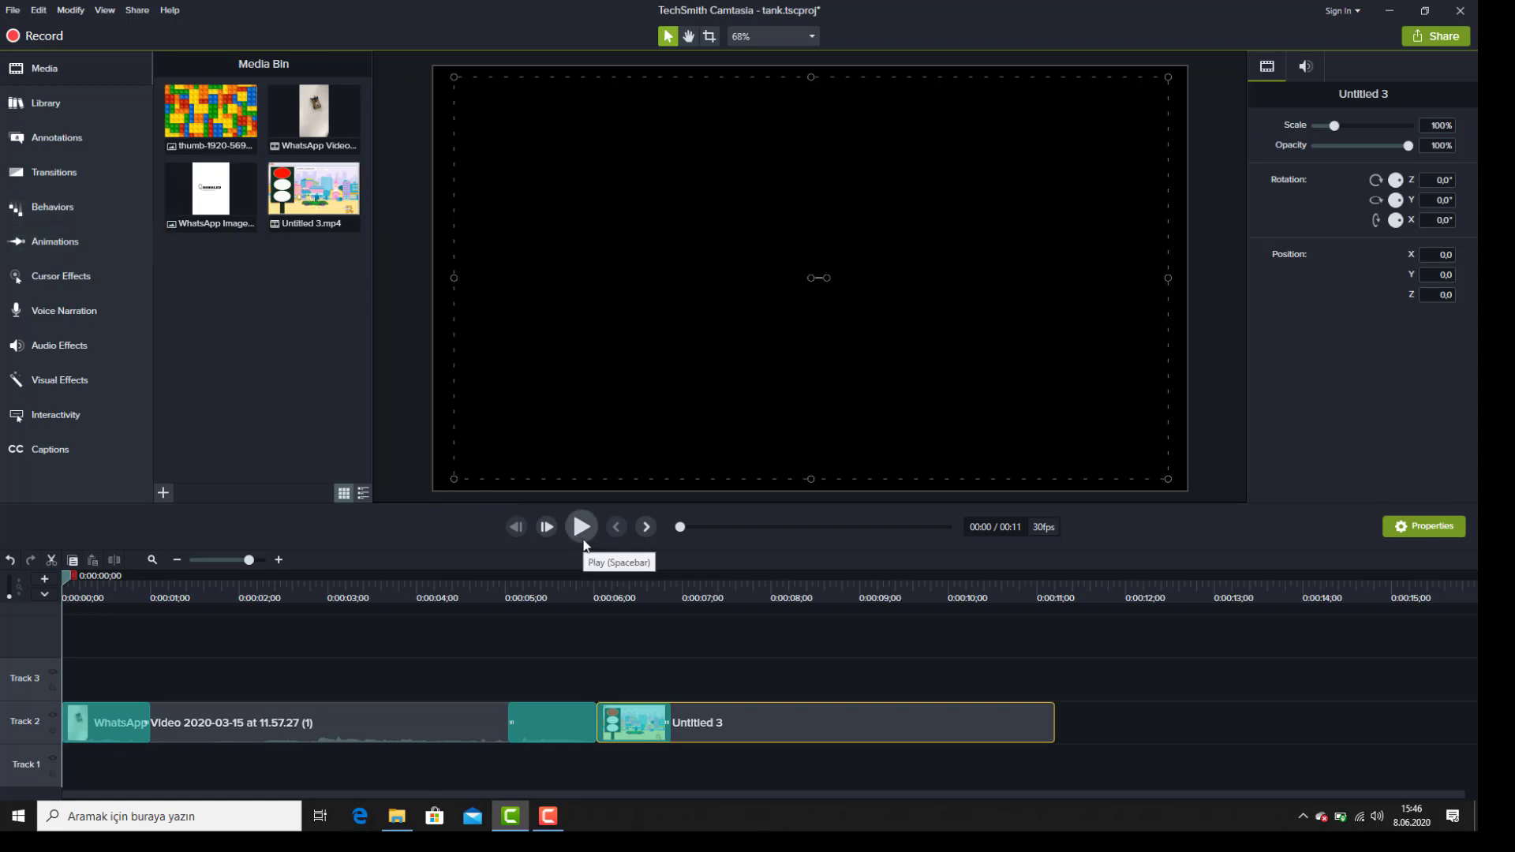
Play the timeline from the start, and replay the transition between the two clips from about 0:00:05;20.
click(583, 538)
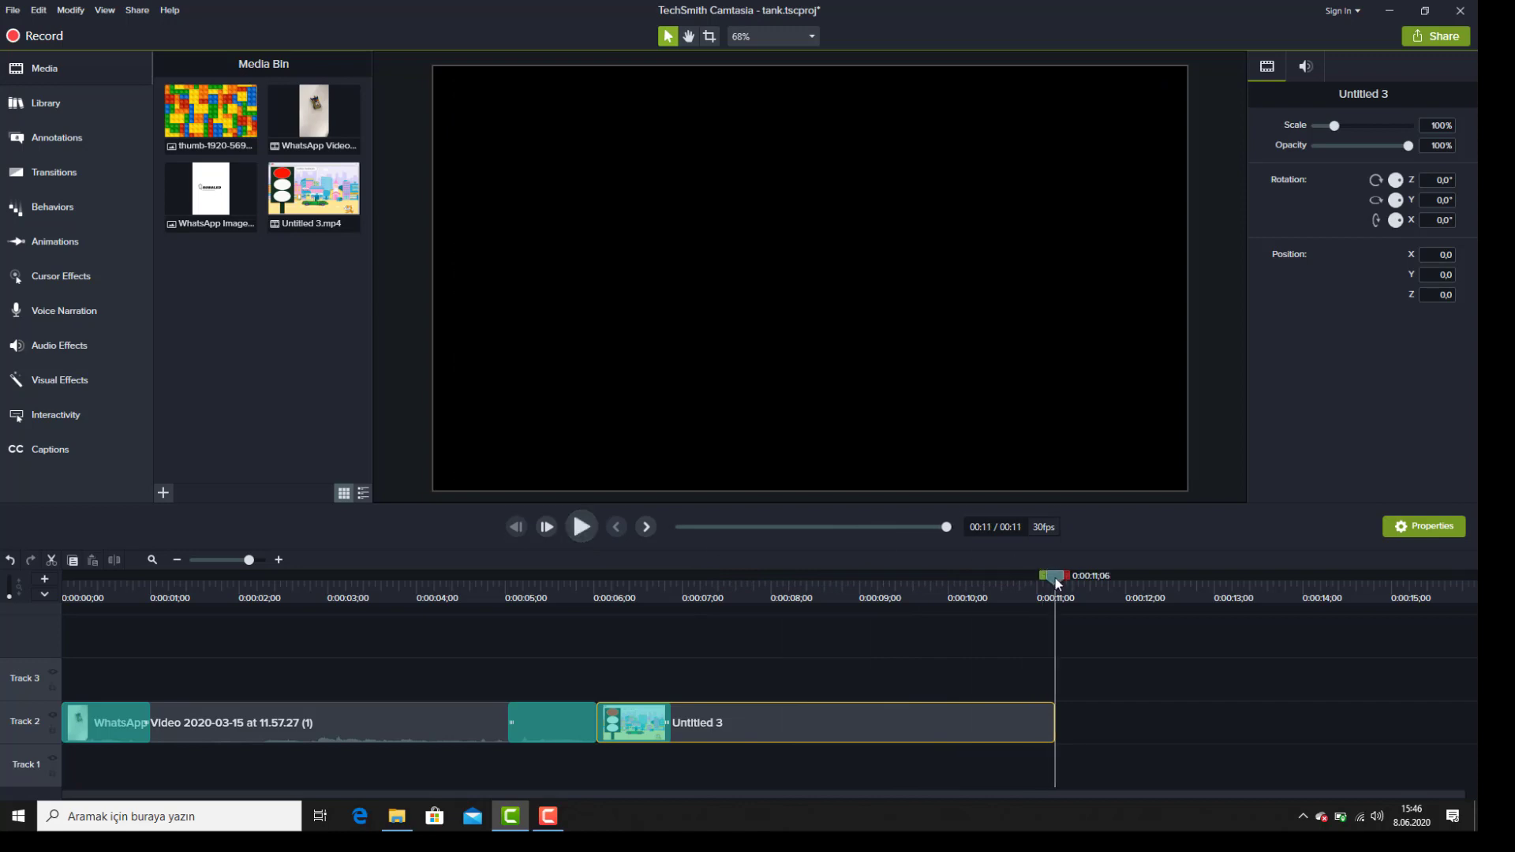
drag(845, 591, 562, 592)
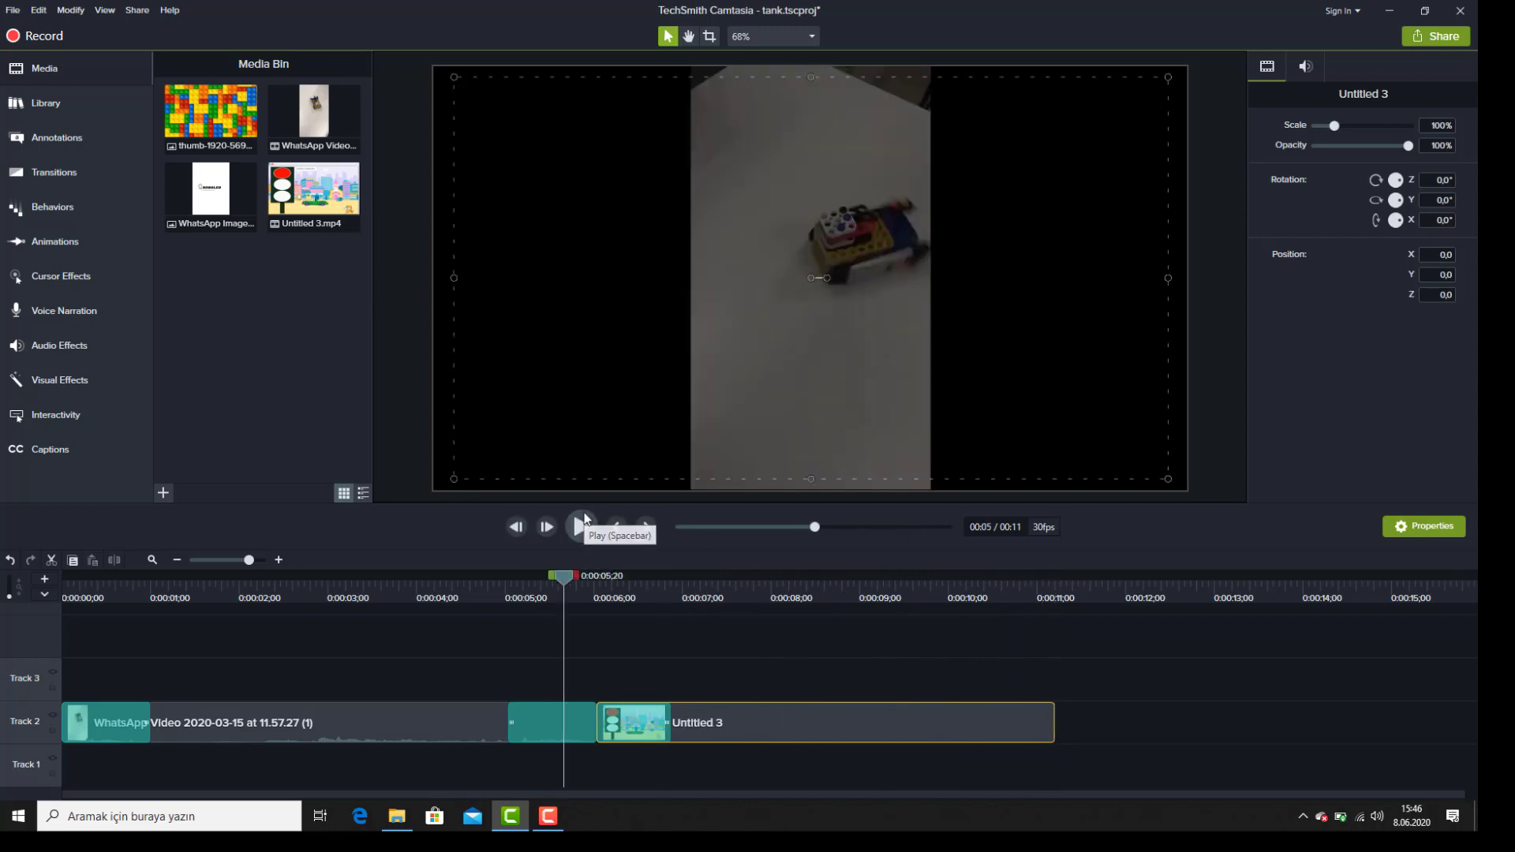
click(582, 526)
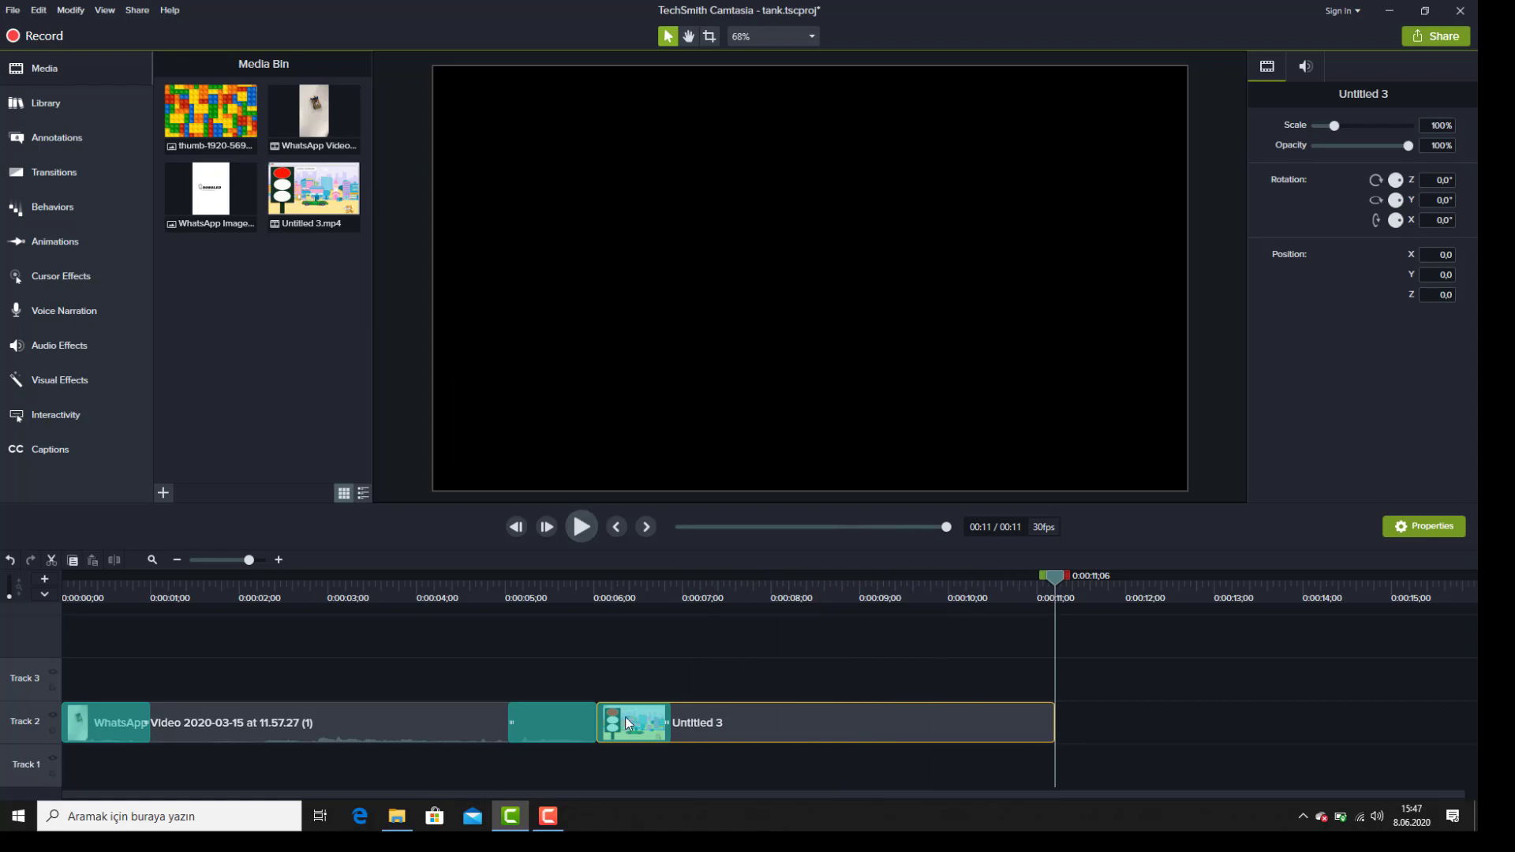
Delete the Untitled 3 clip and the WhatsApp video clip from Track 2.
key(Delete)
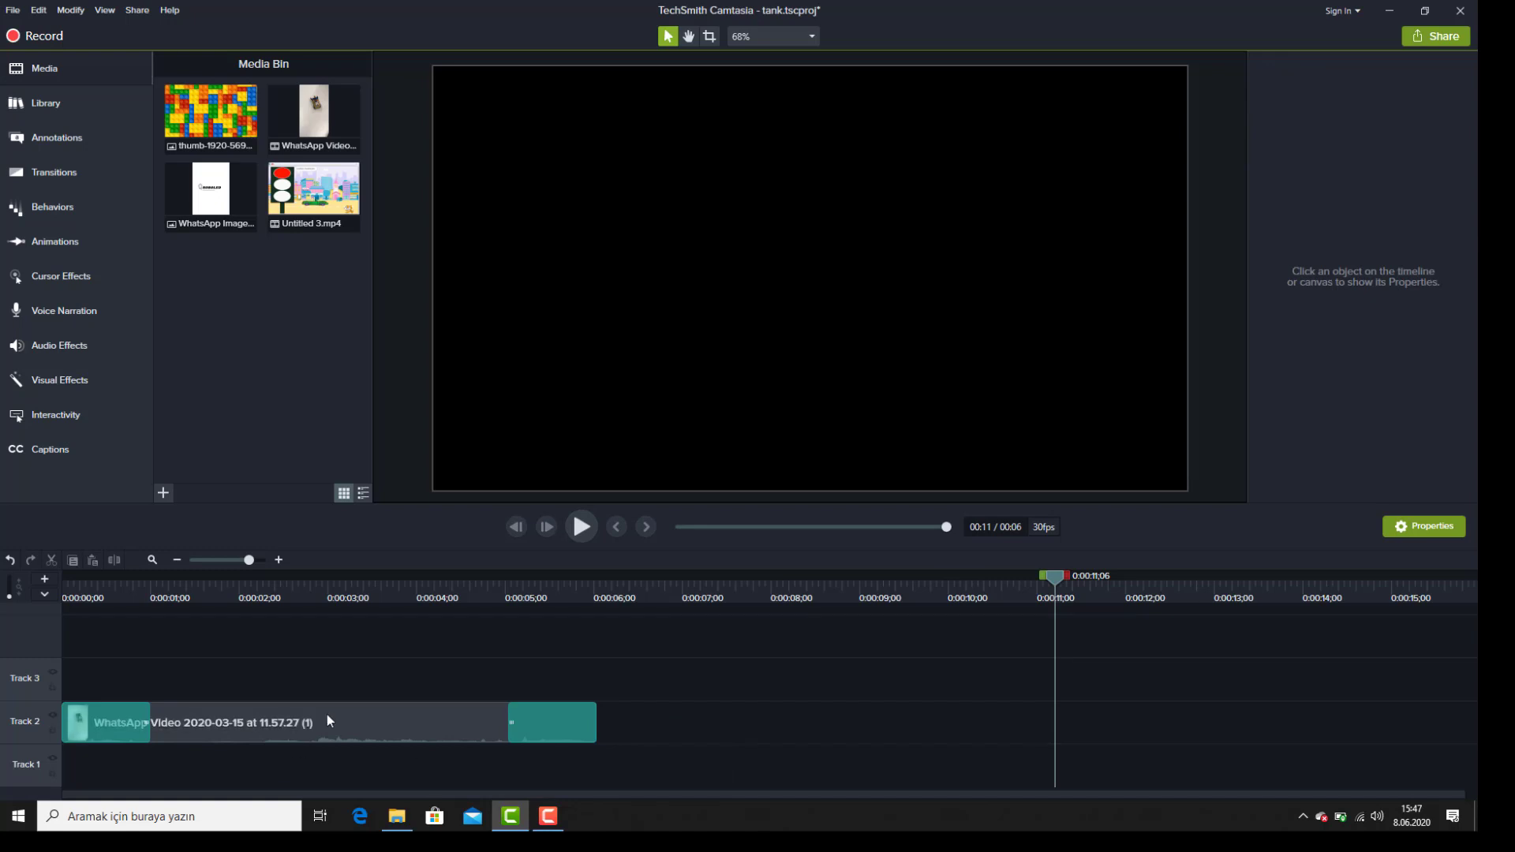
click(330, 719)
key(Delete)
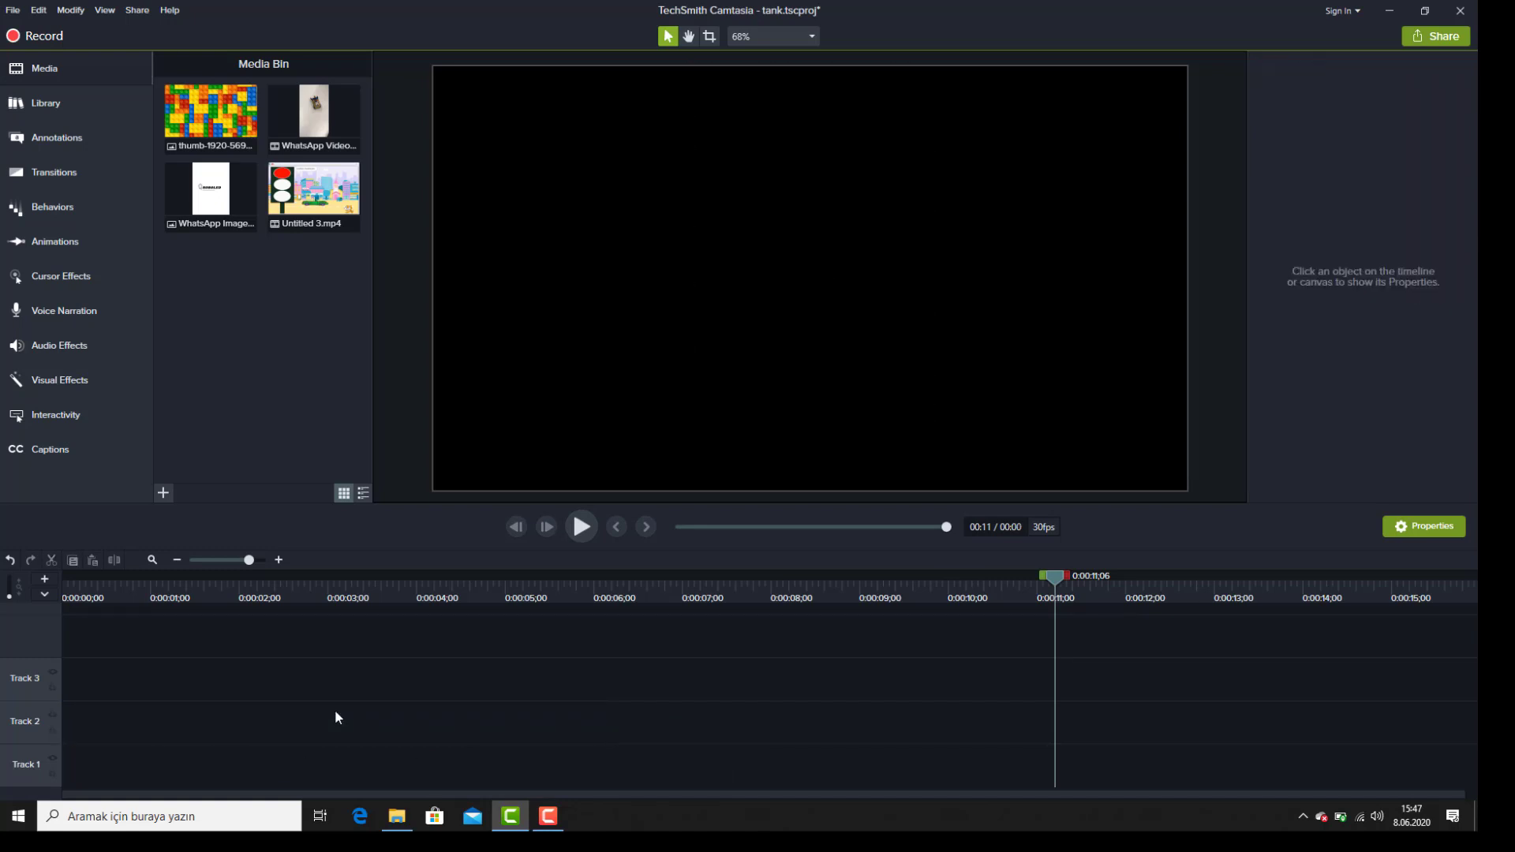
Place the WhatsApp video on Track 3, trim its end to about 5.8 seconds long, and shift it slightly after the timeline start.
drag(314, 113, 217, 515)
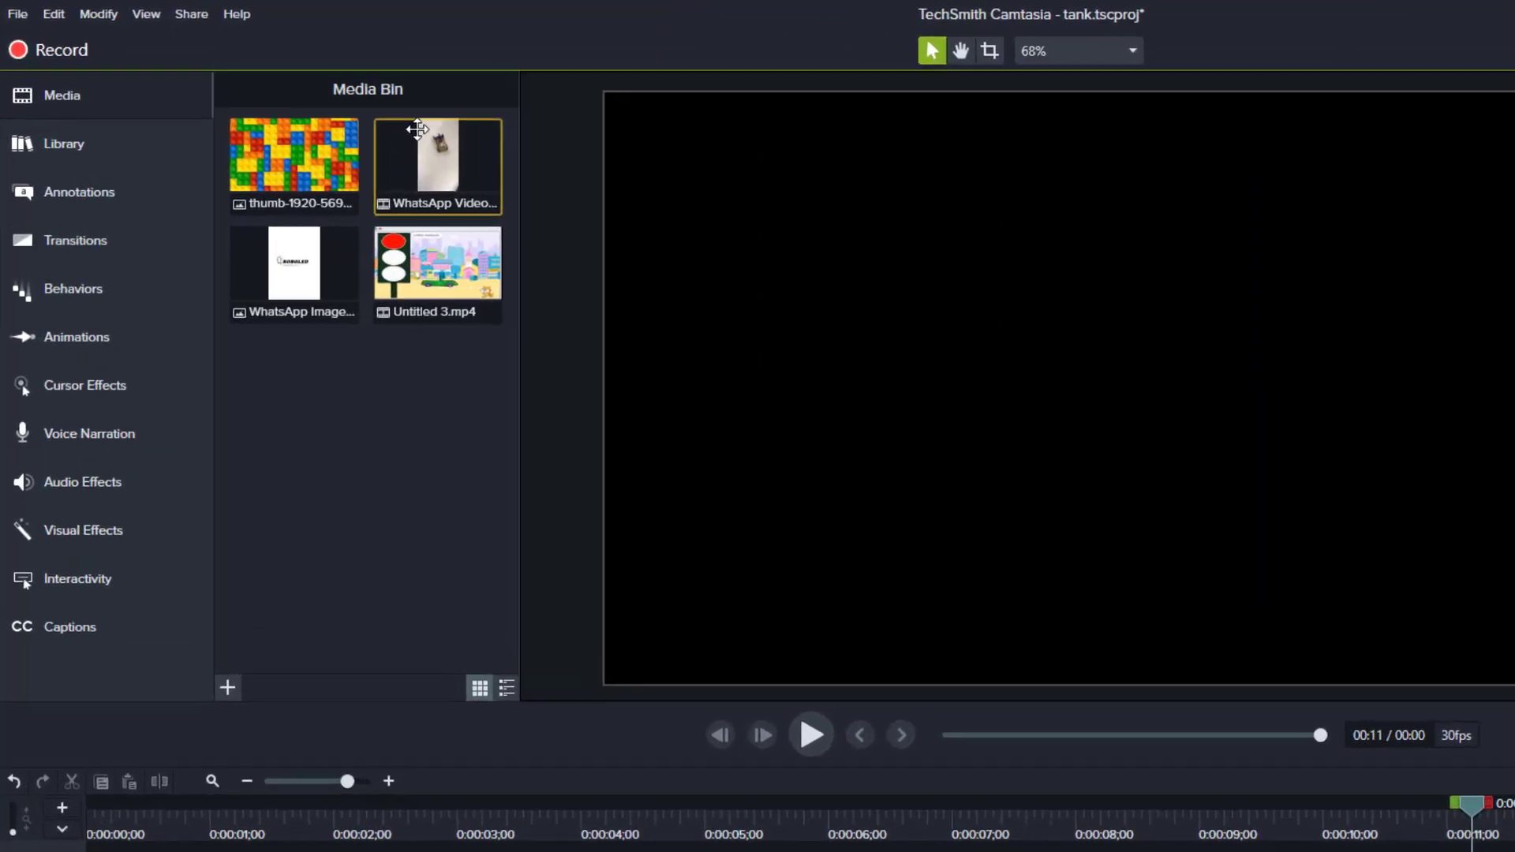
drag(325, 773, 90, 851)
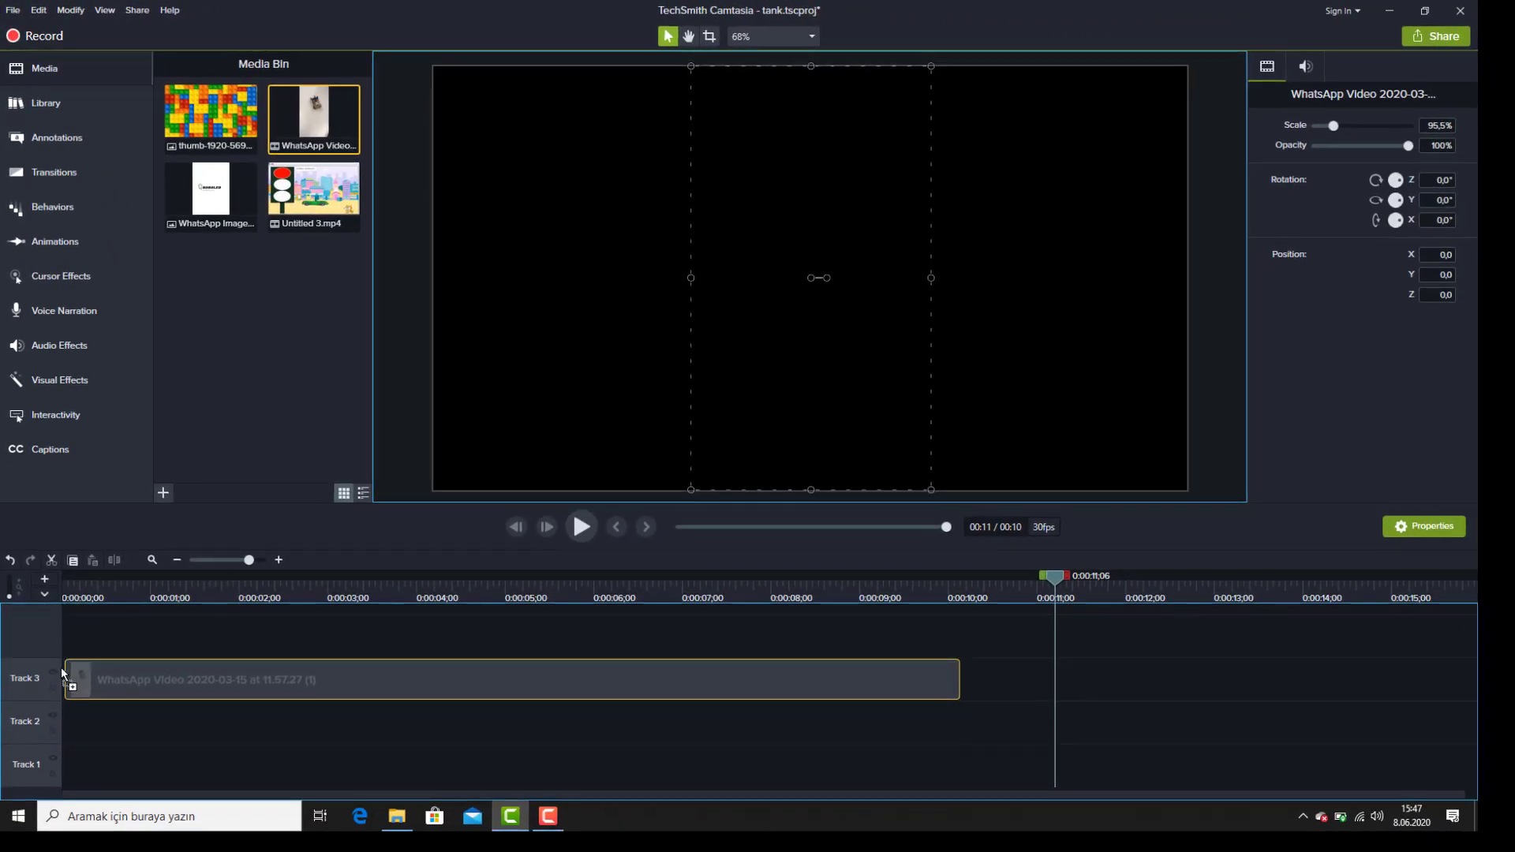
drag(62, 671, 41, 663)
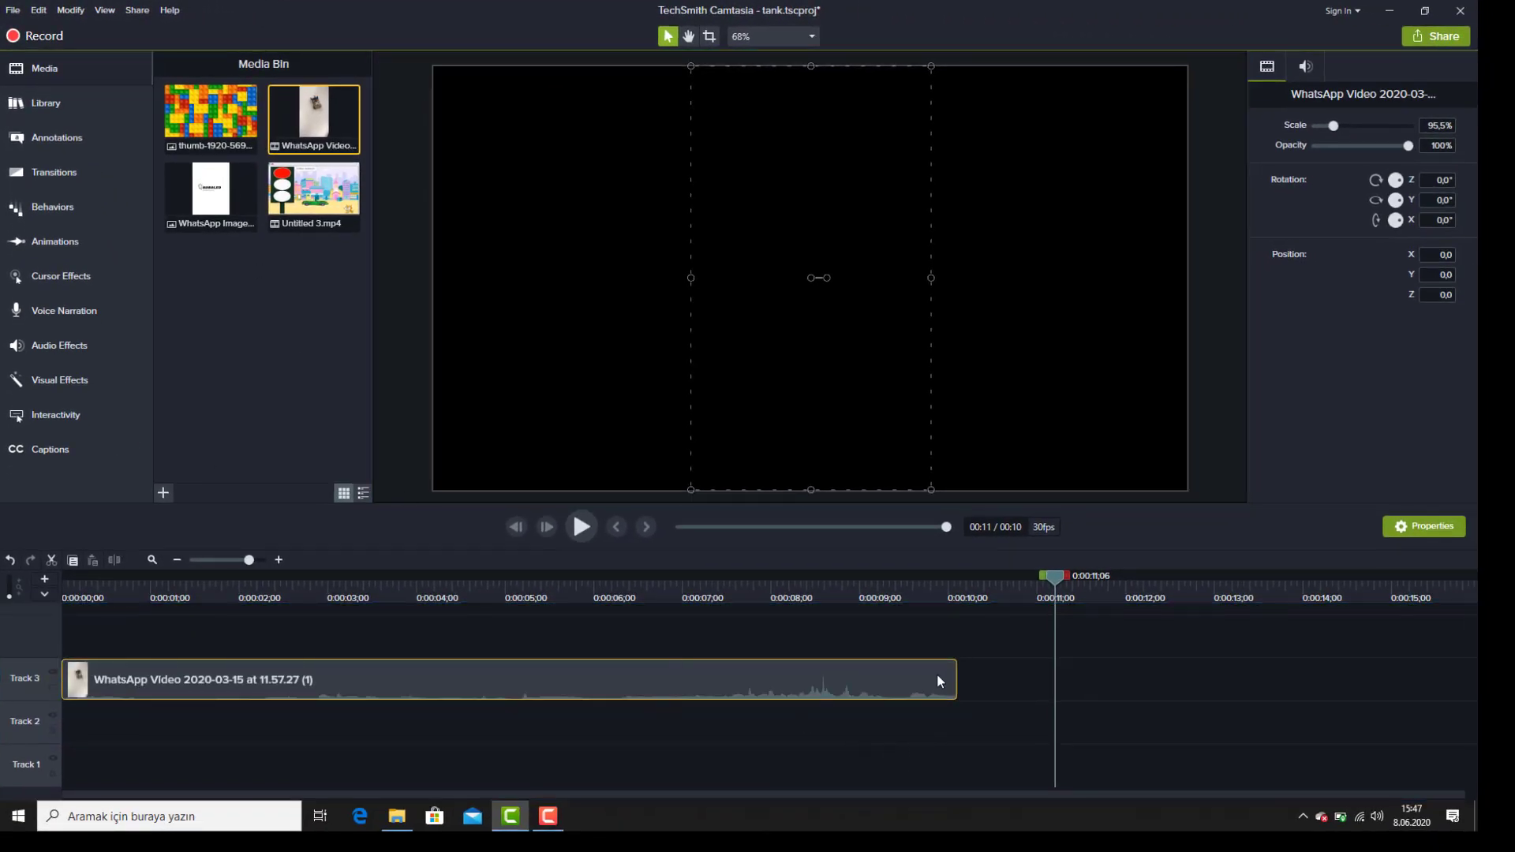
drag(955, 667, 578, 640)
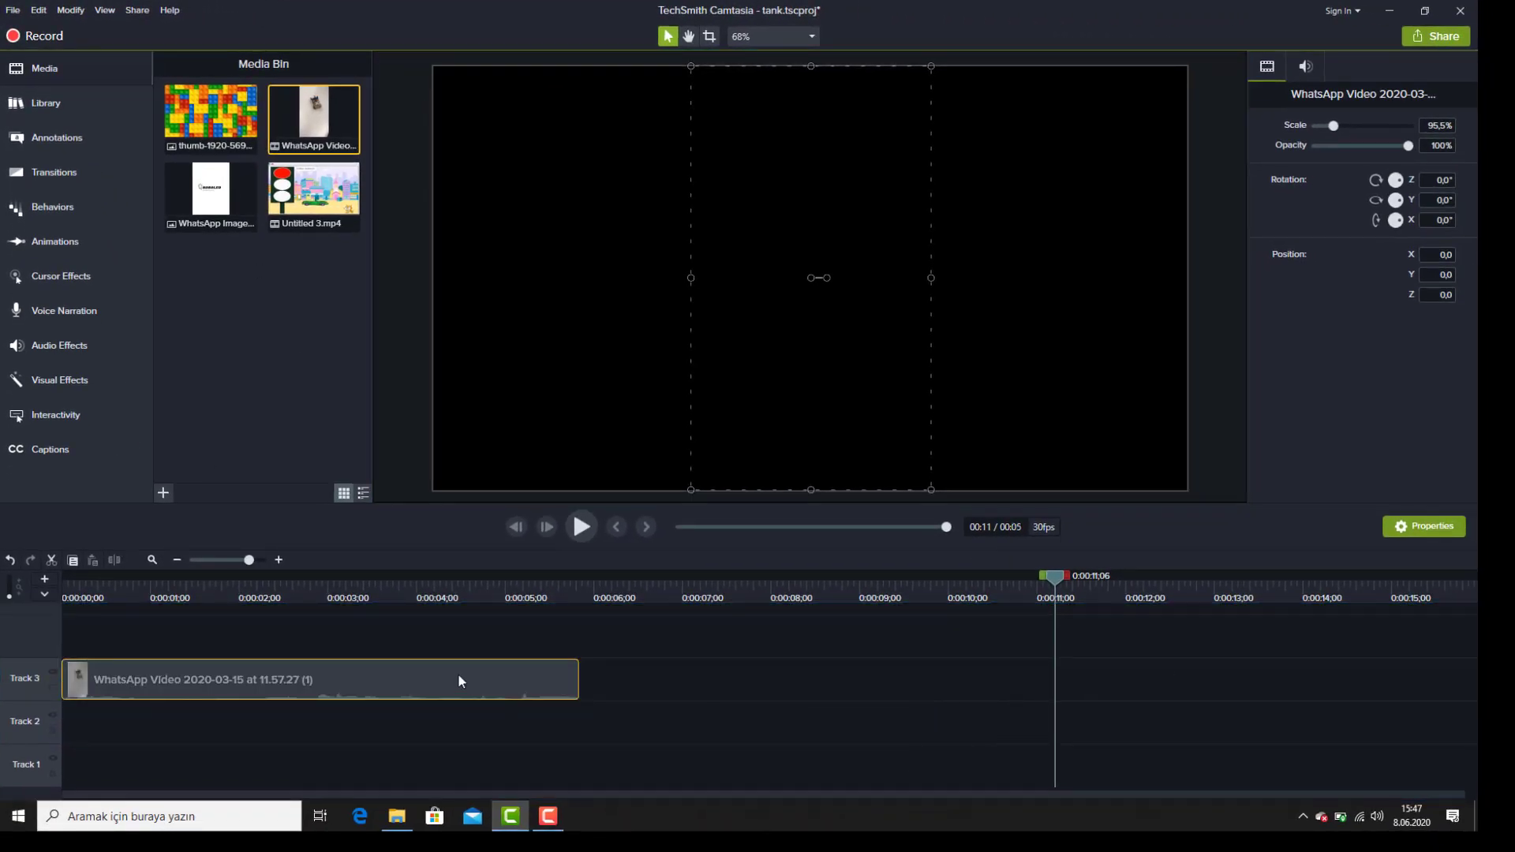
drag(451, 667, 470, 667)
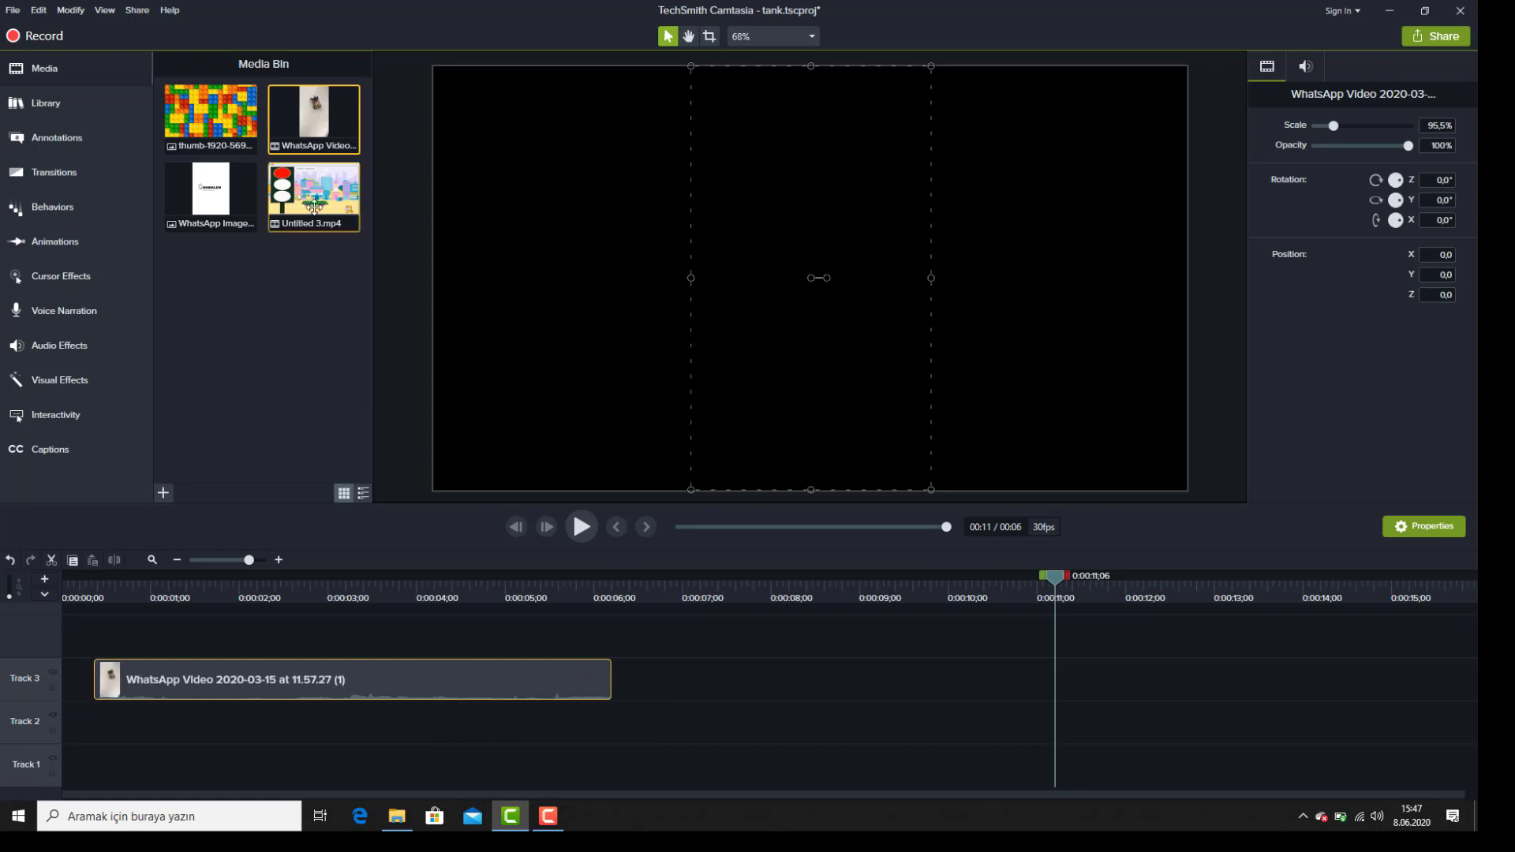
Add Untitled 3.mp4 to Track 3 directly after the WhatsApp video, keeping the project at 30 FPS.
drag(314, 206, 616, 671)
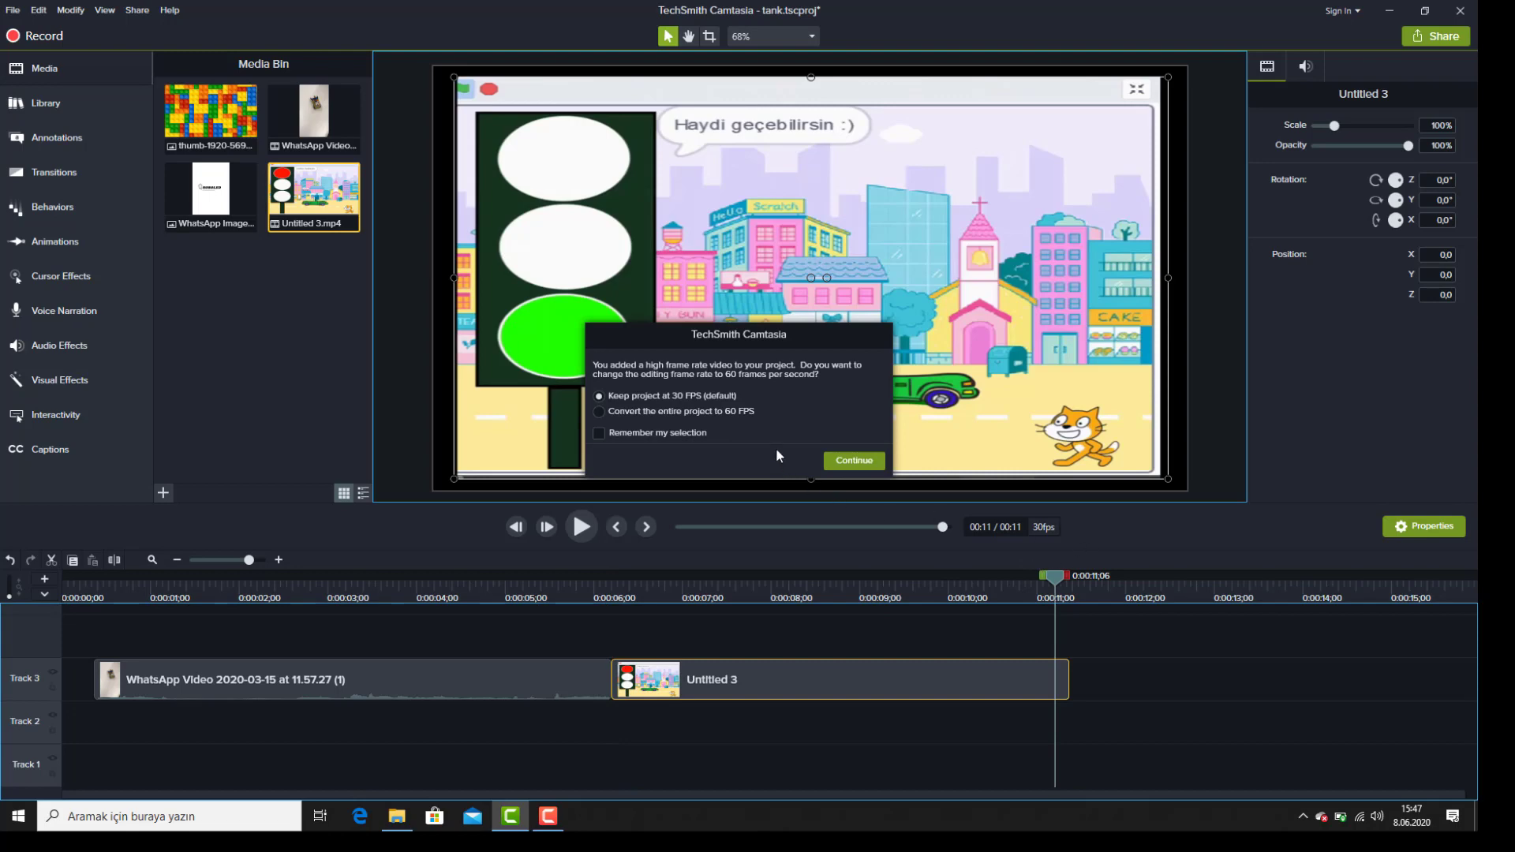
click(851, 458)
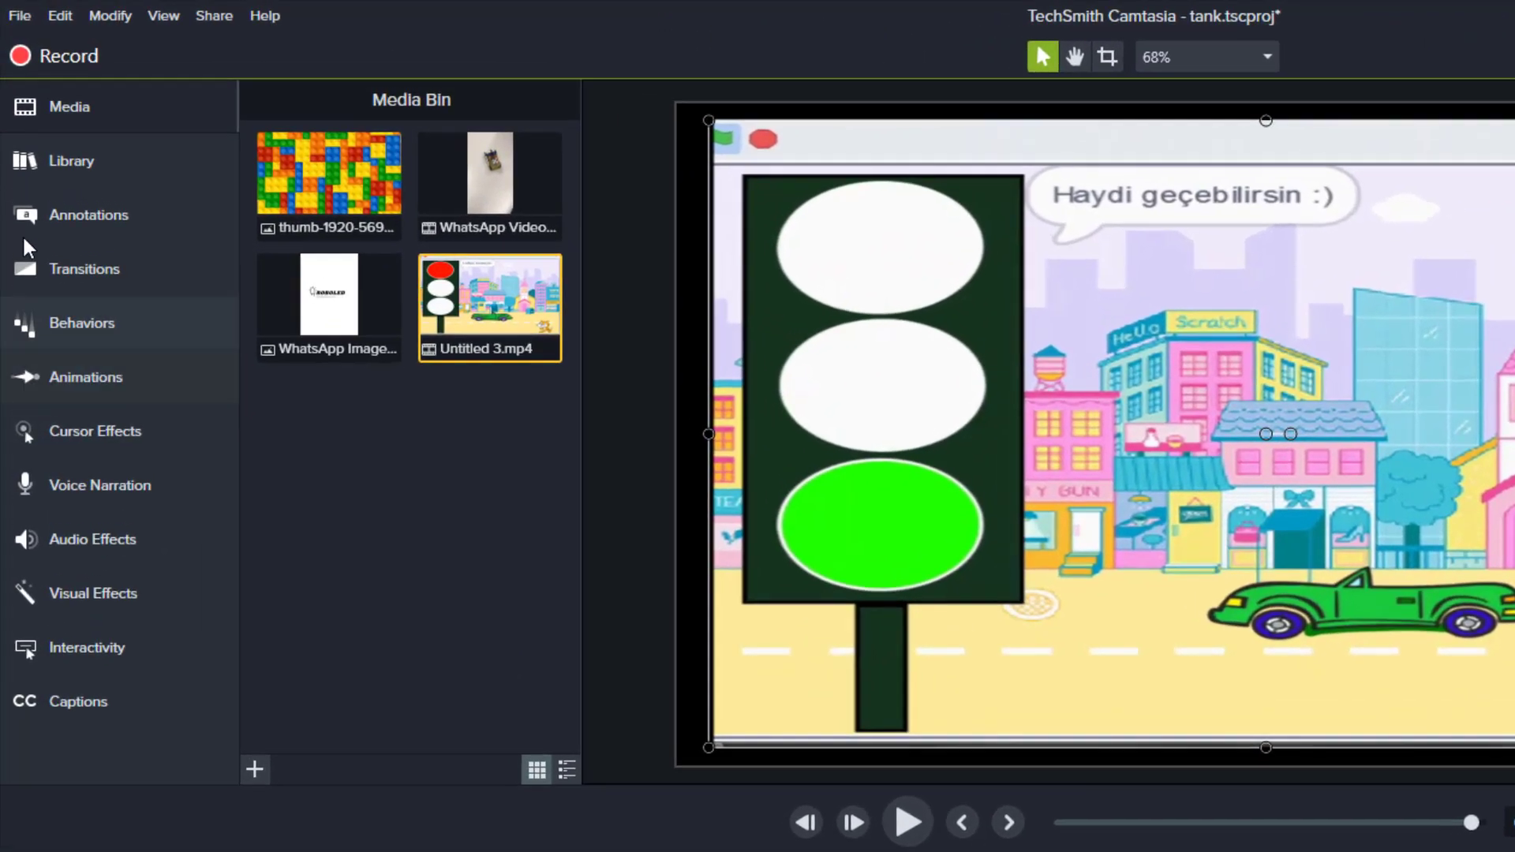
Show transitions of all types and apply Pixelate at the join between the WhatsApp video and Untitled 3.
click(93, 281)
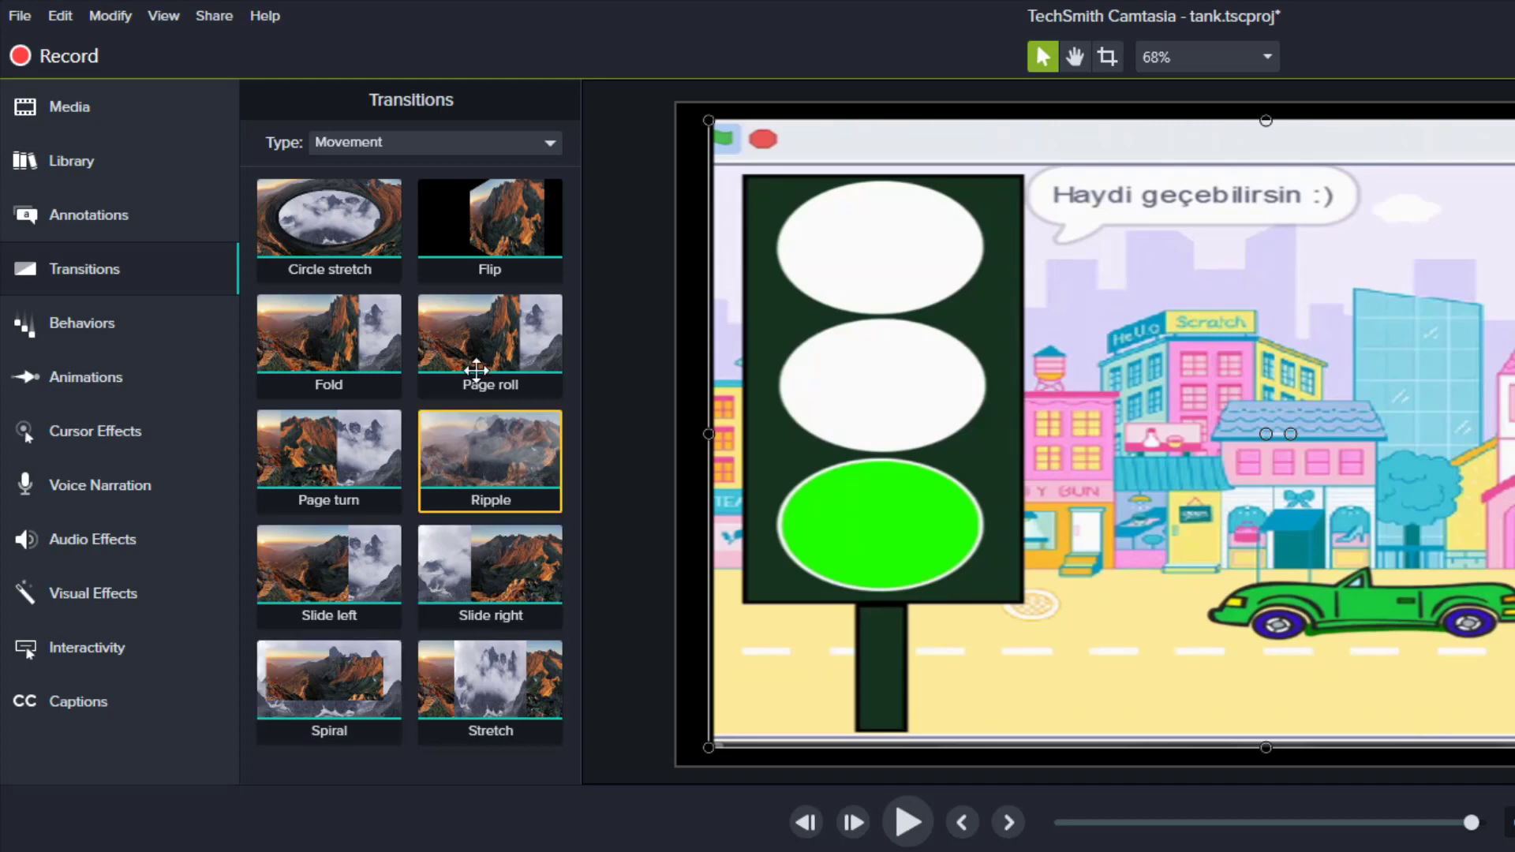
click(345, 150)
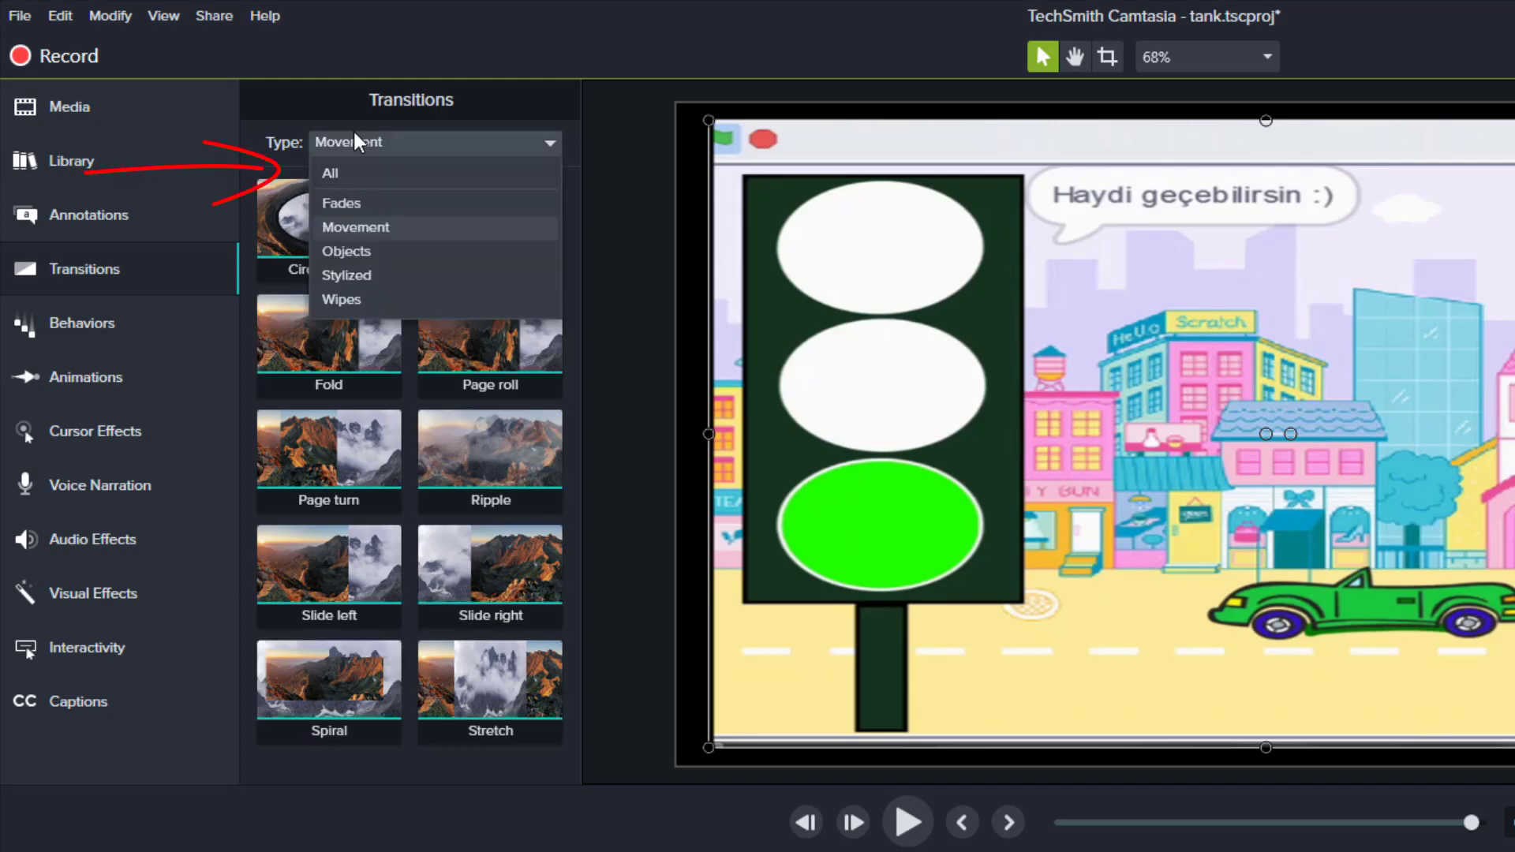
click(369, 173)
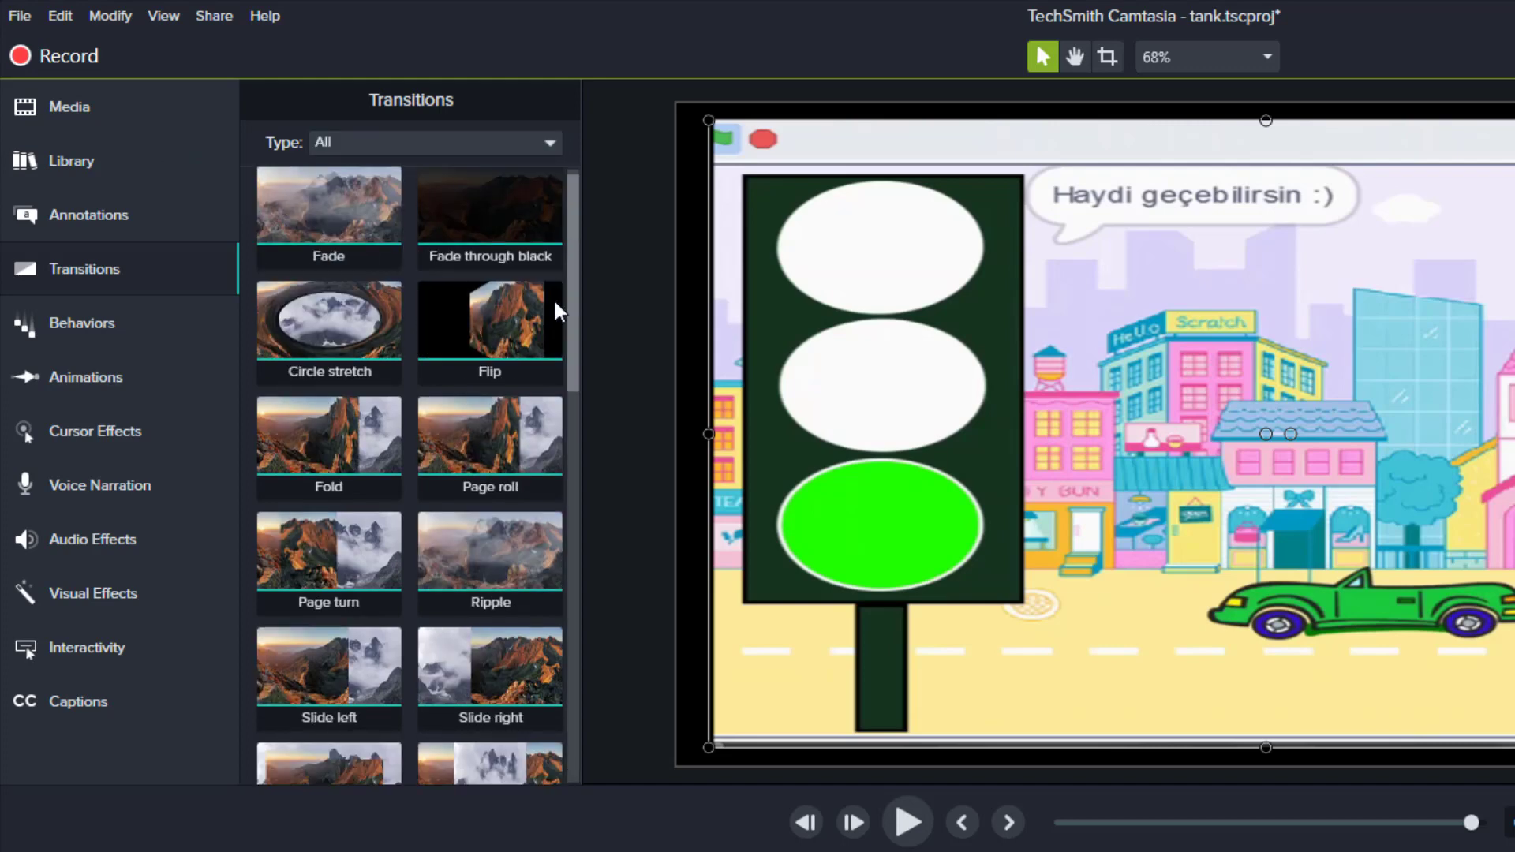
scroll(557, 332, down, 8)
scroll(539, 497, down, 1)
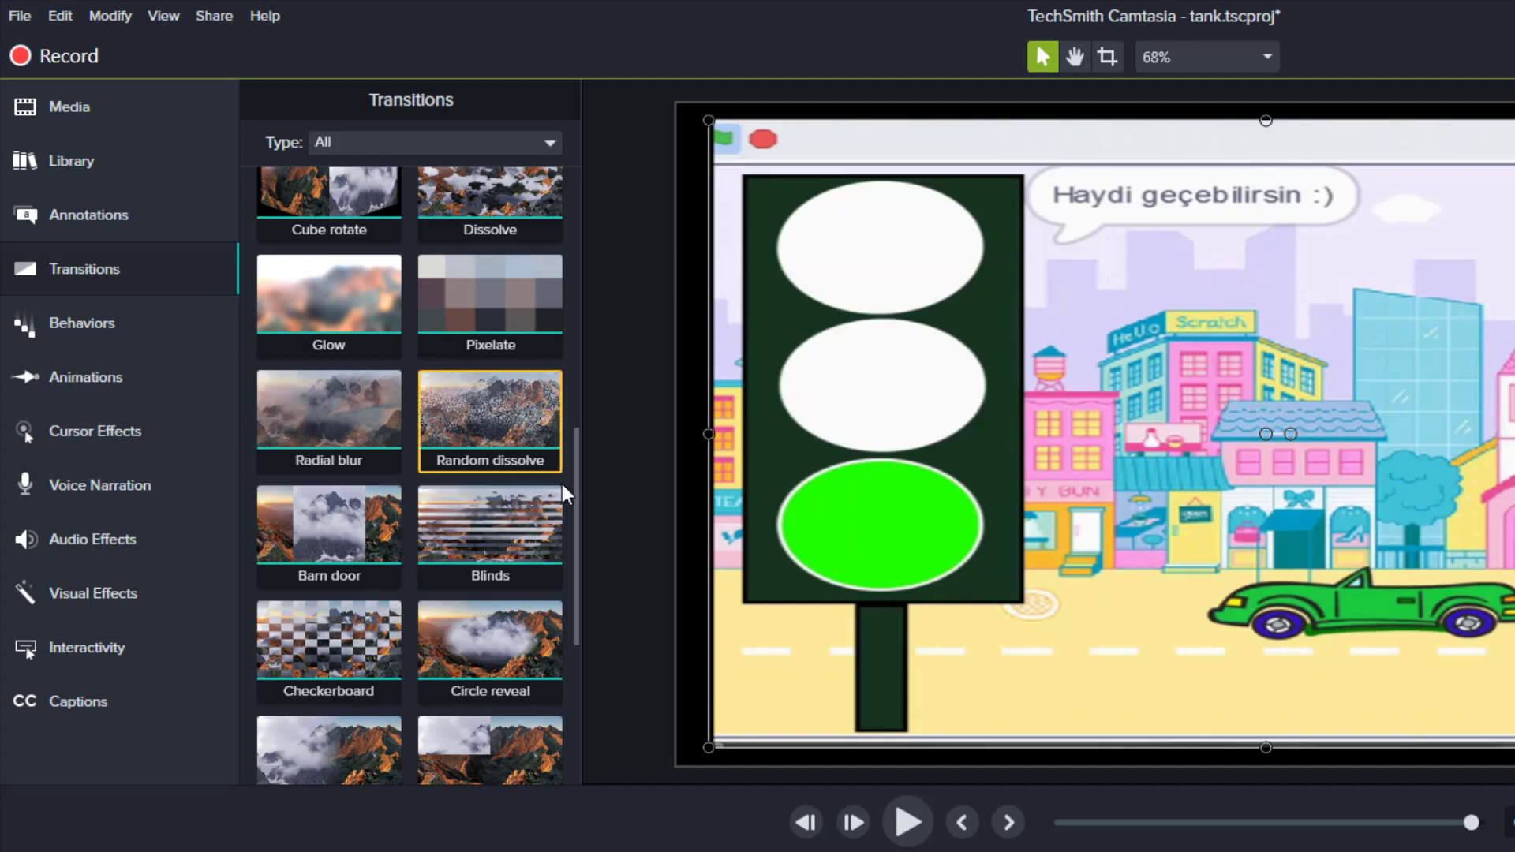
drag(576, 499, 565, 209)
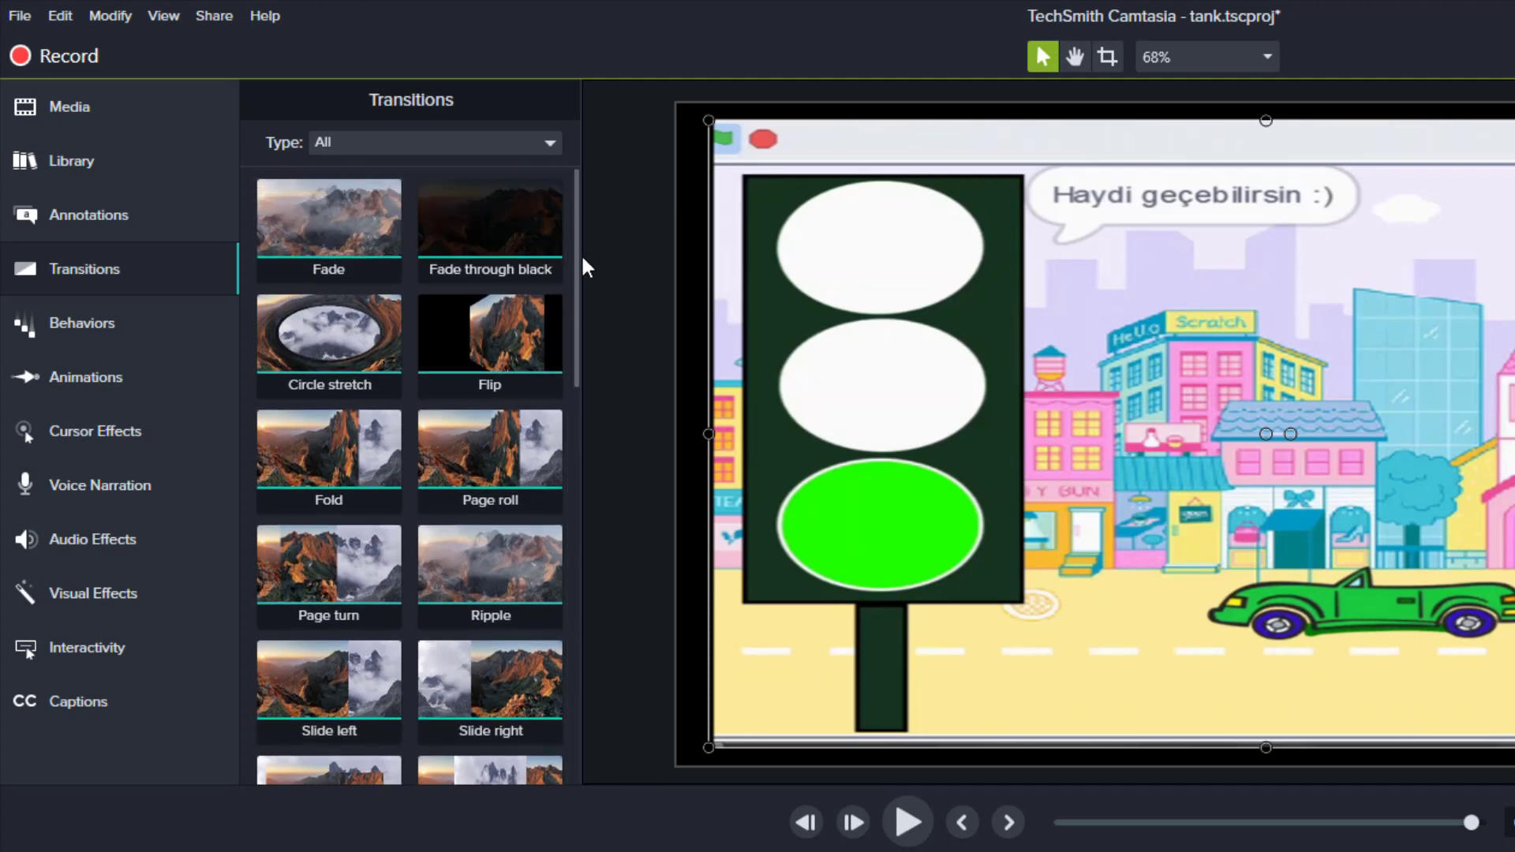
scroll(559, 328, down, 7)
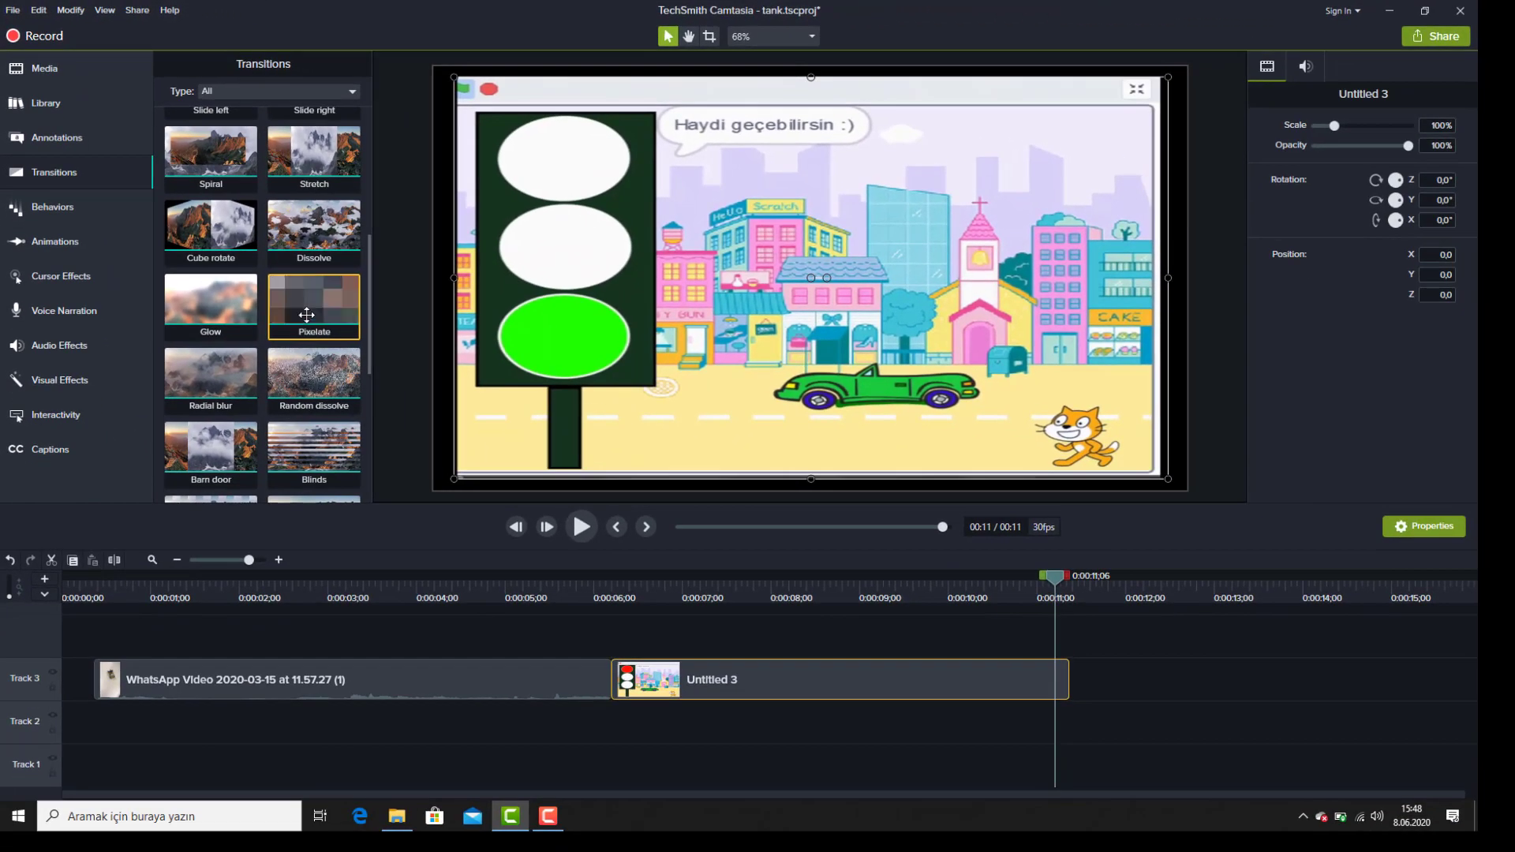
drag(362, 377, 592, 666)
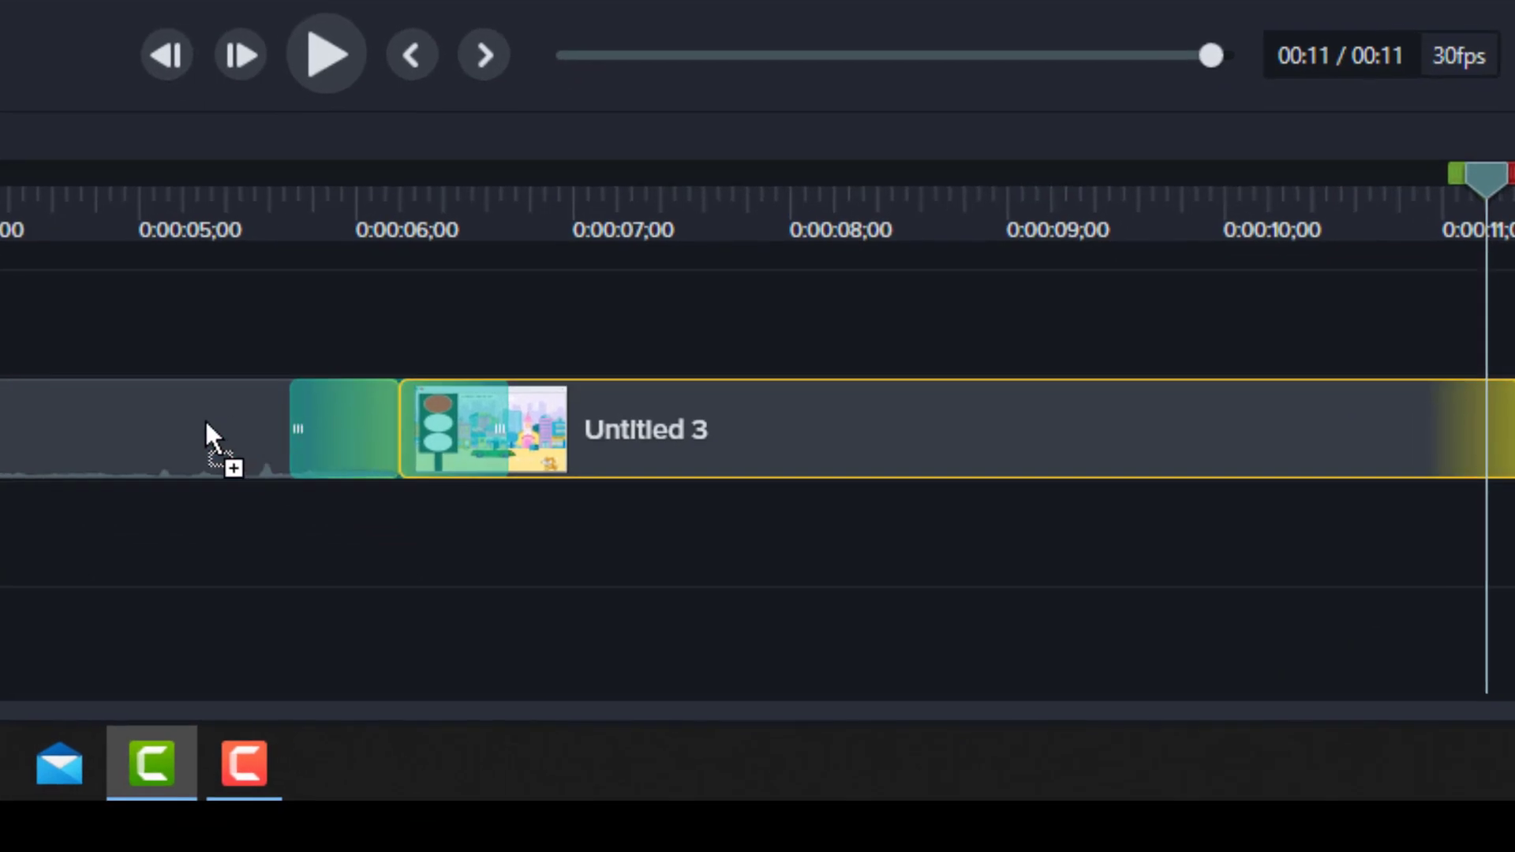
drag(52, 411, 300, 445)
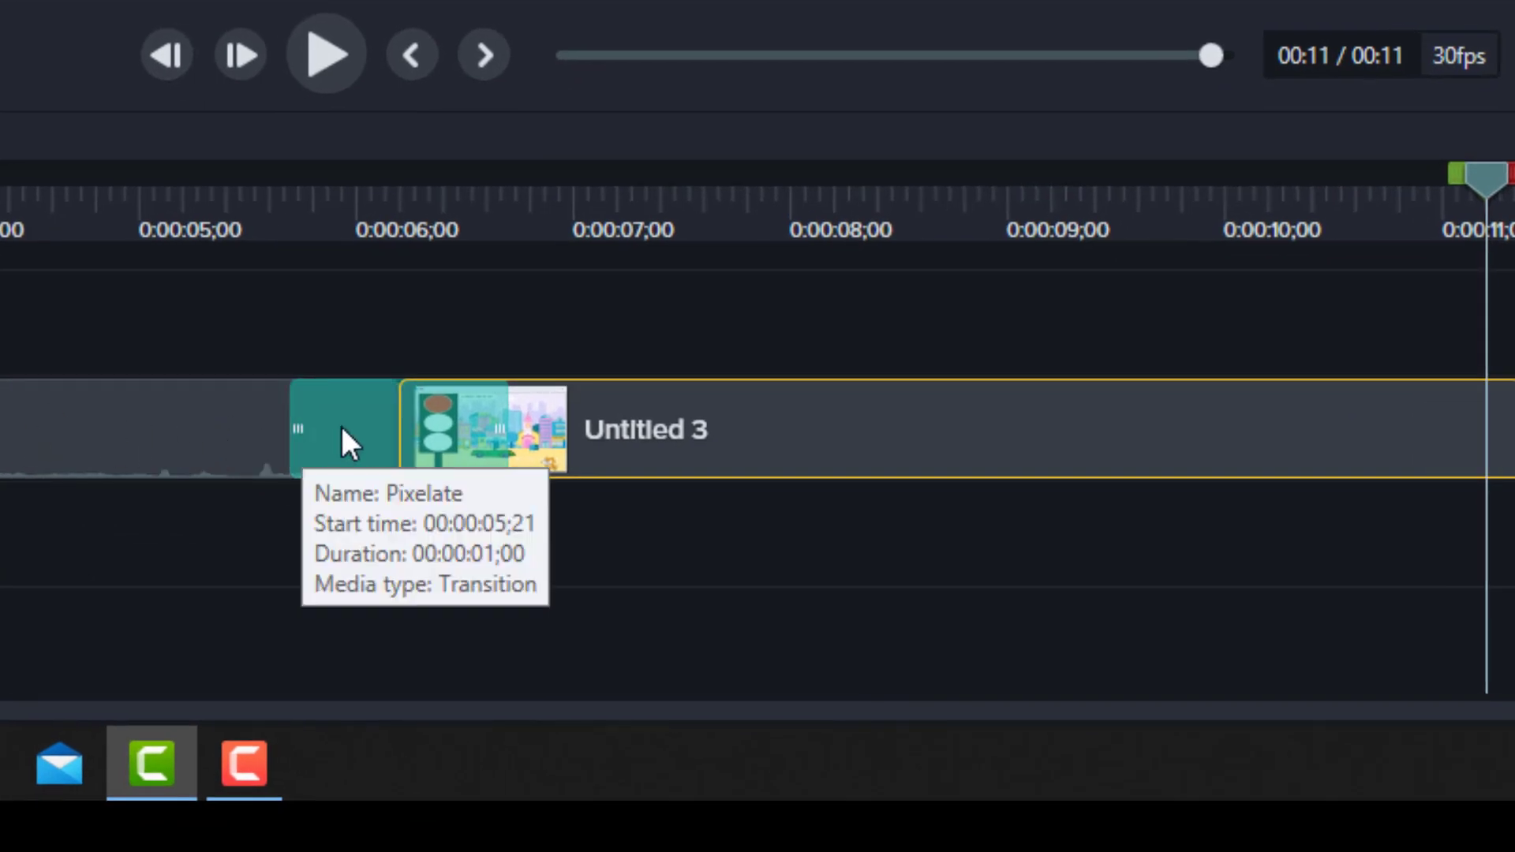
Remove the Pixelate transition from the start of Untitled 3 and place the clip back against the WhatsApp video.
drag(677, 463, 824, 457)
click(591, 428)
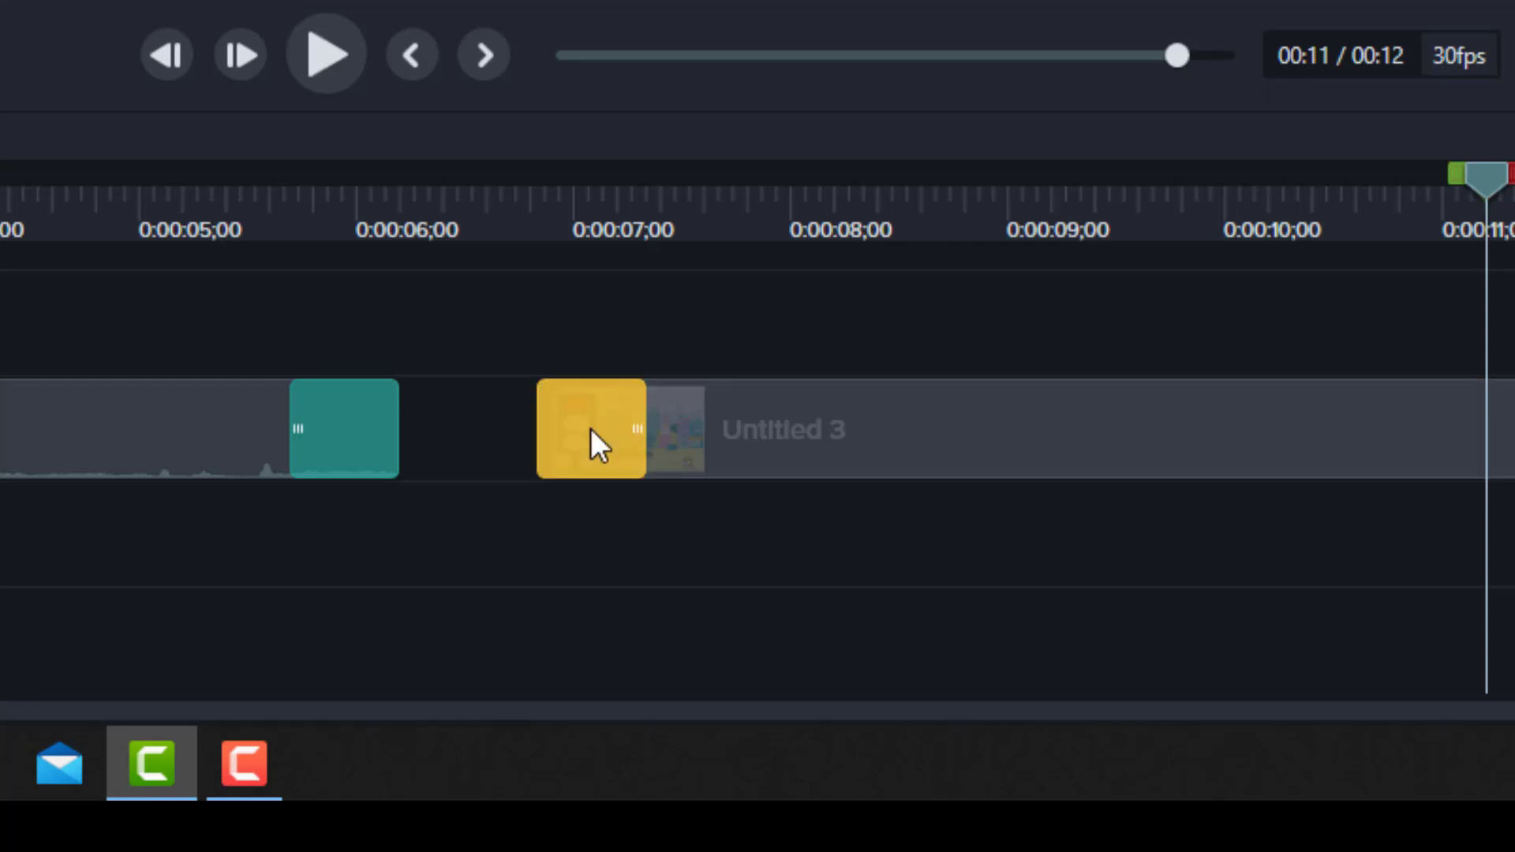
key(Delete)
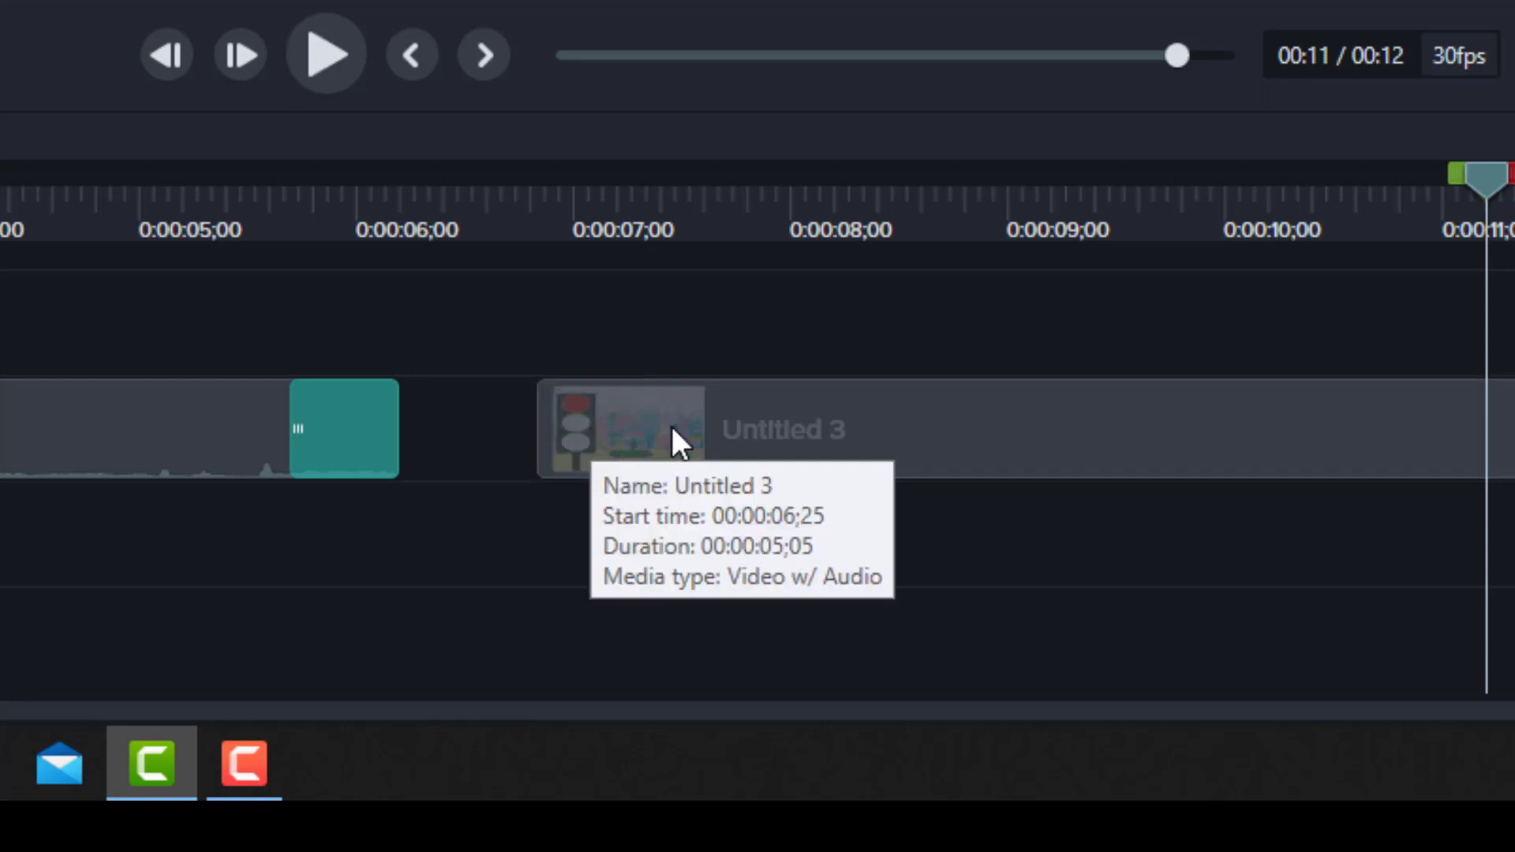
drag(624, 429, 512, 444)
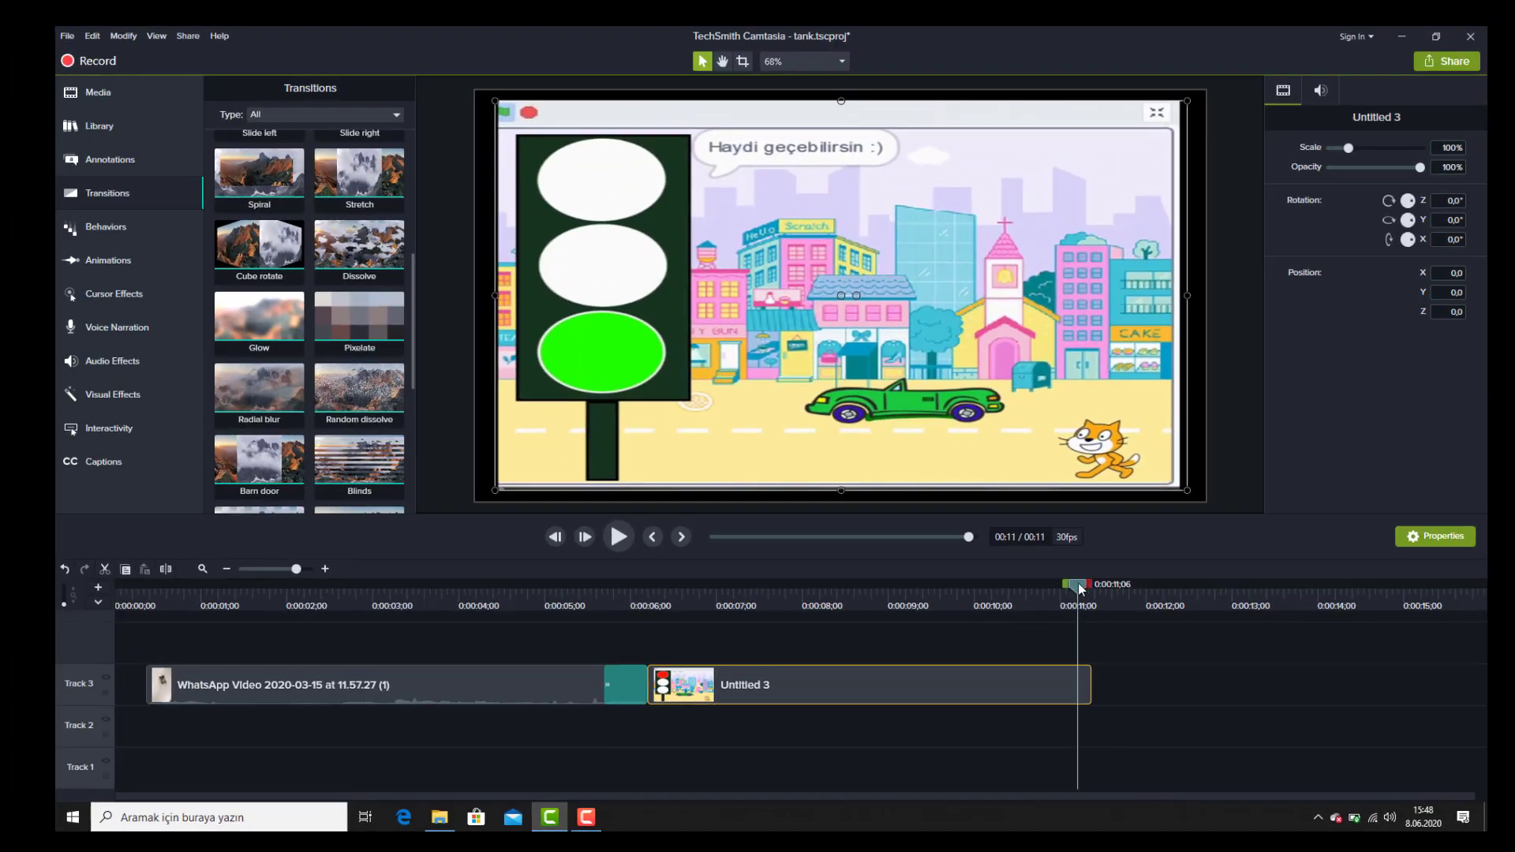
Preview the timeline from about 0:00:01;19 through the Pixelate transition into Untitled 3.
drag(1080, 588, 257, 592)
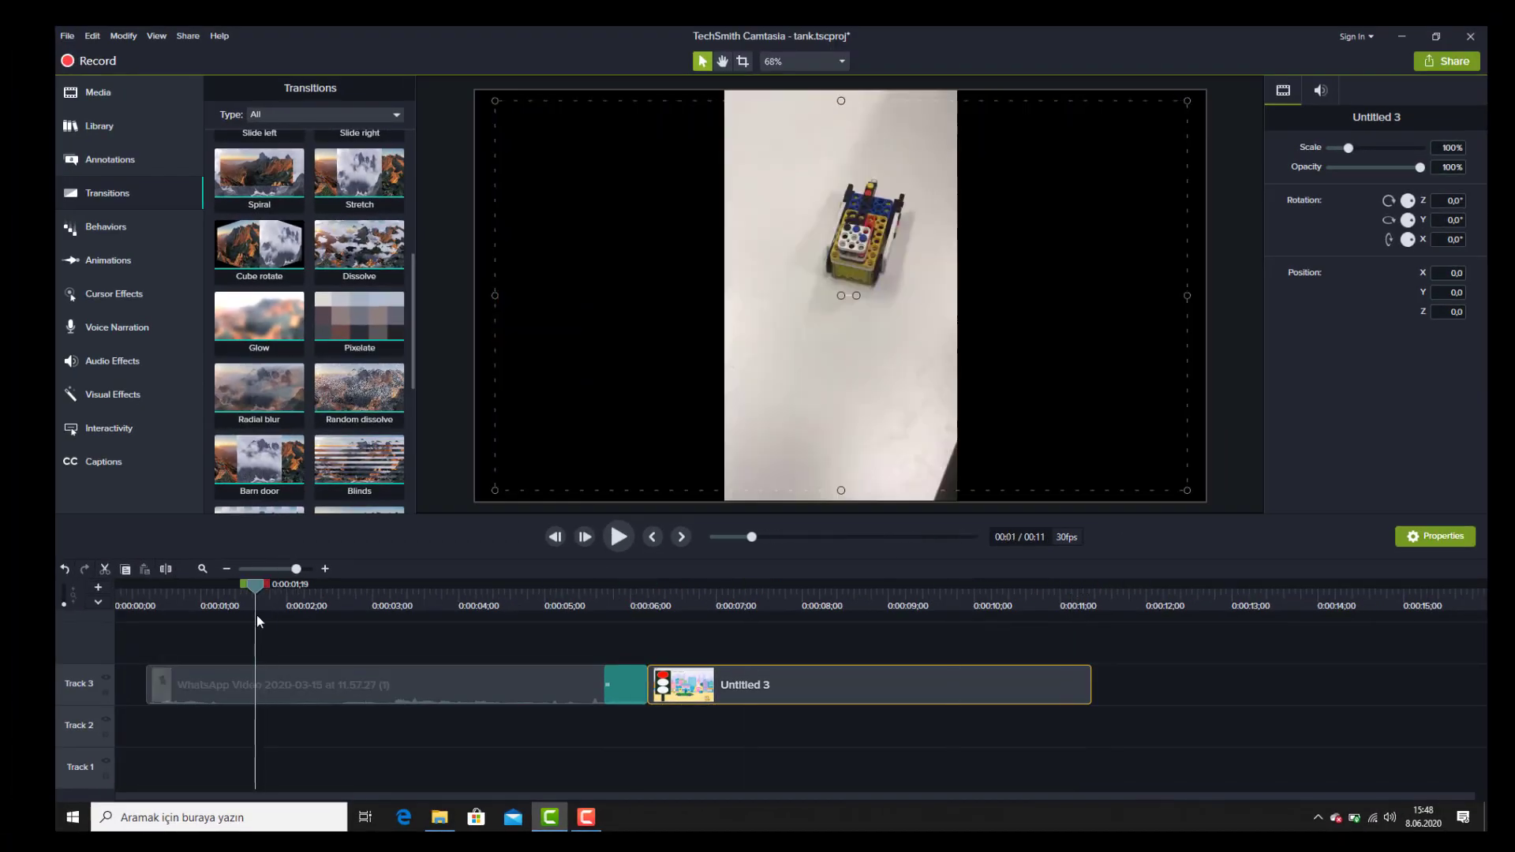
click(618, 537)
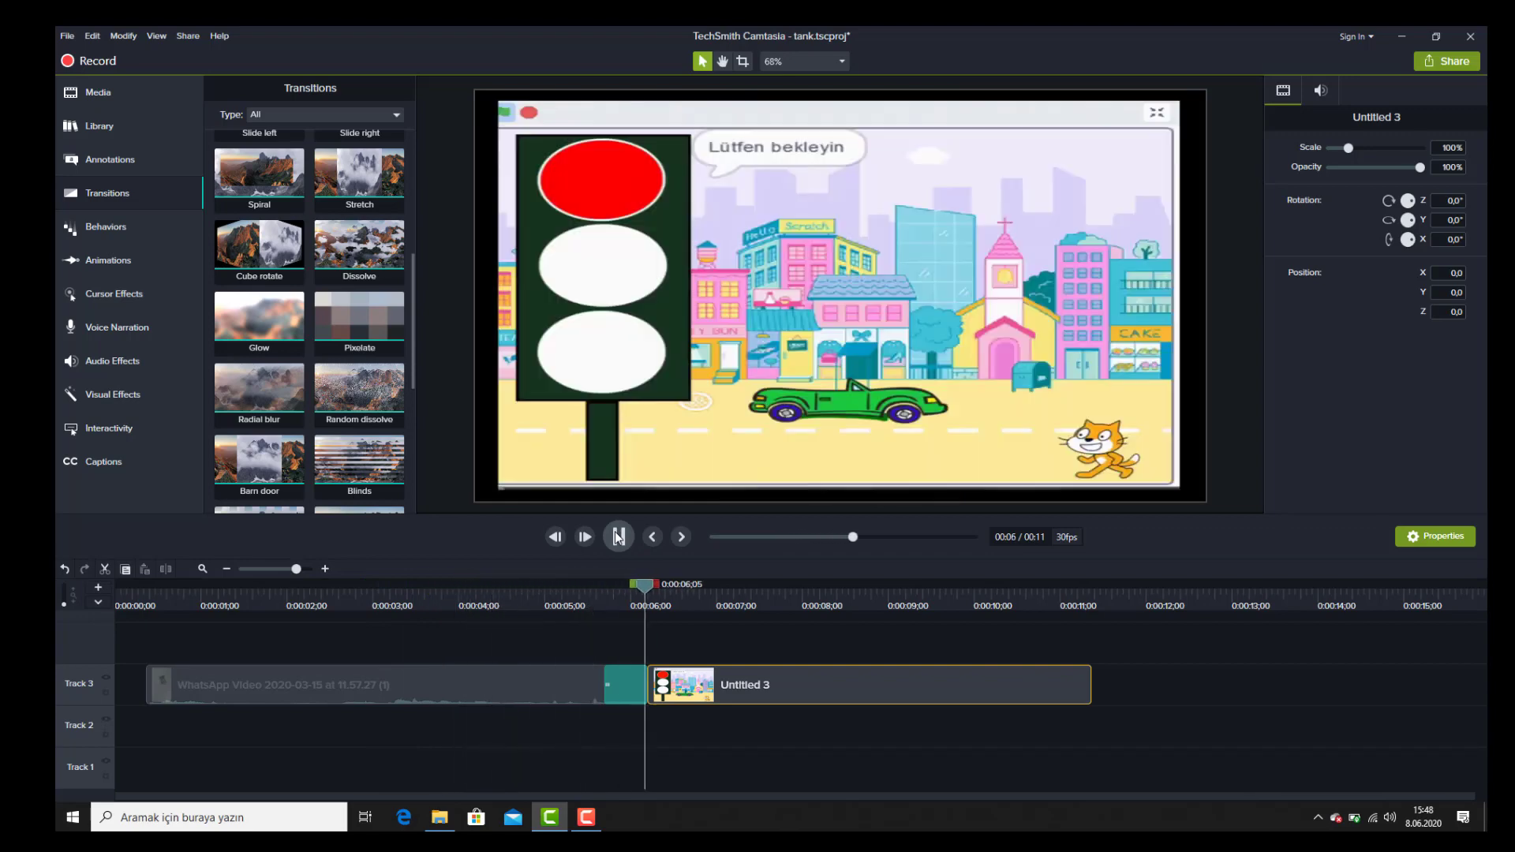
click(618, 537)
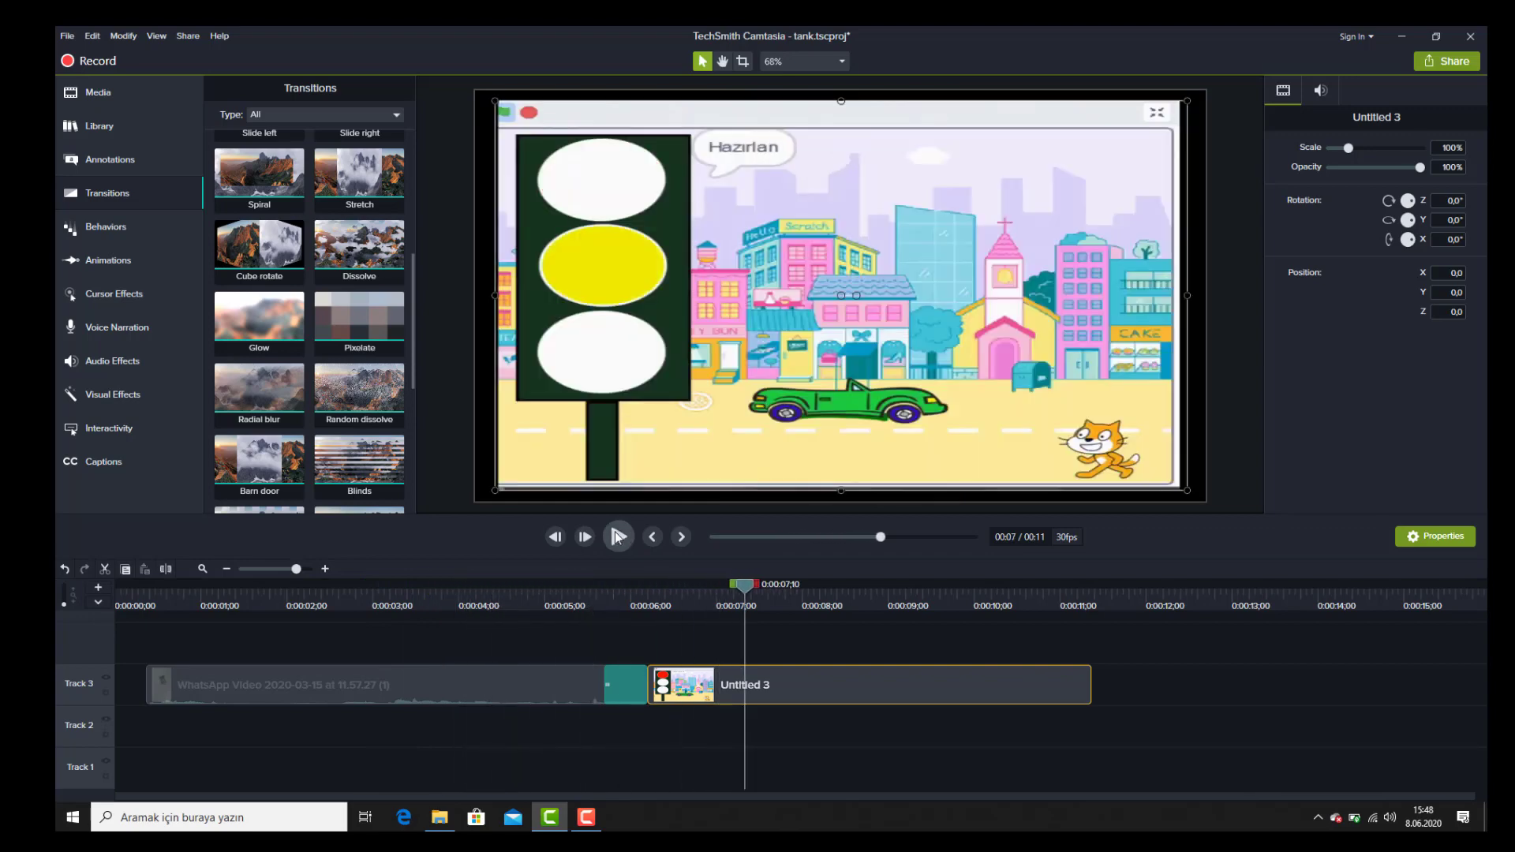
Replace the Pixelate transition with Blinds at the join between the WhatsApp video and Untitled 3.
click(636, 702)
key(Delete)
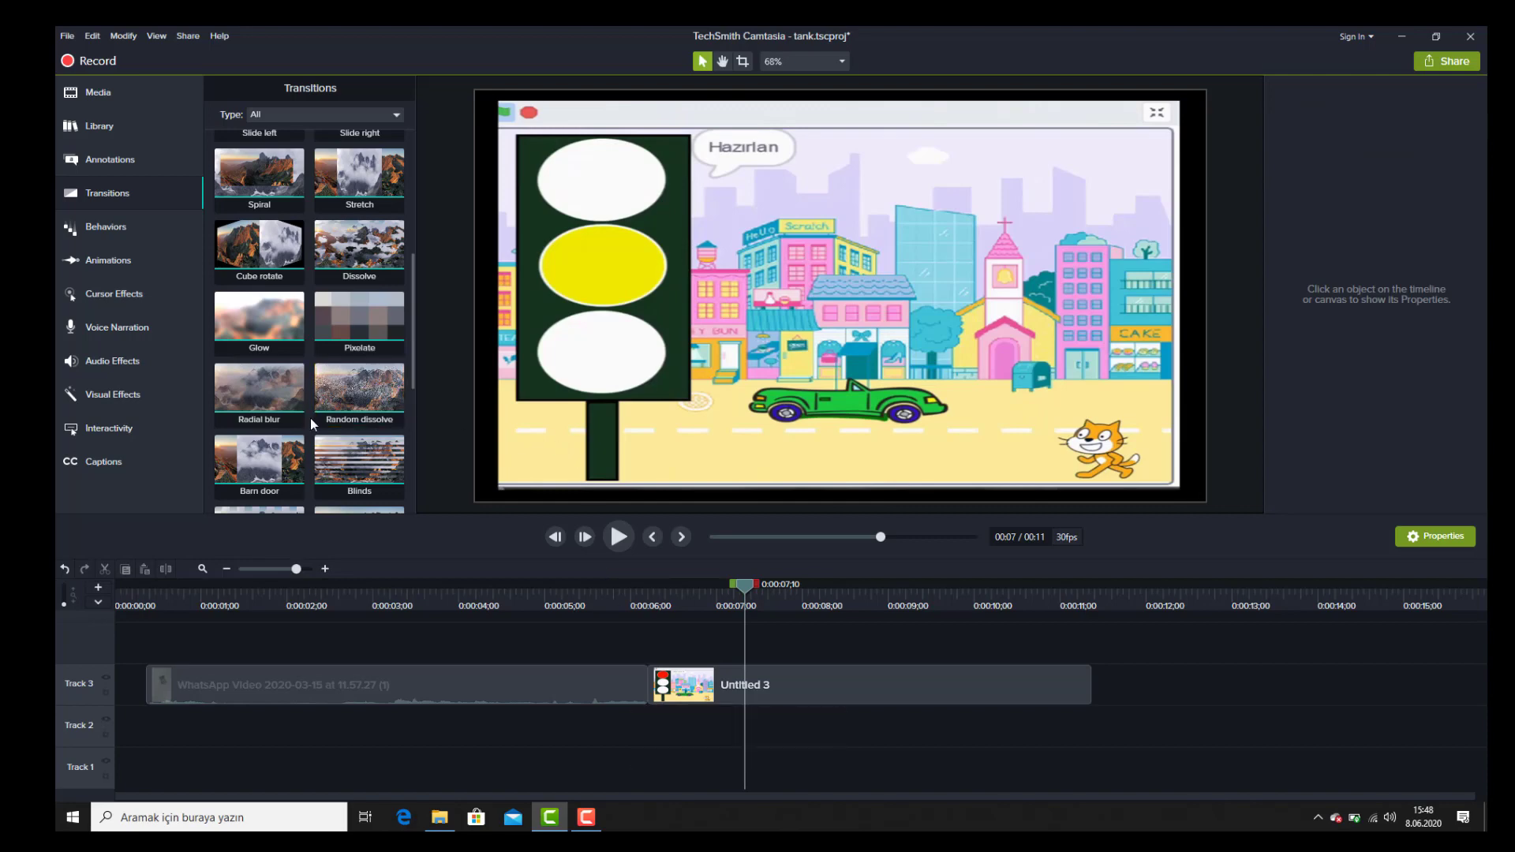
drag(345, 448, 633, 684)
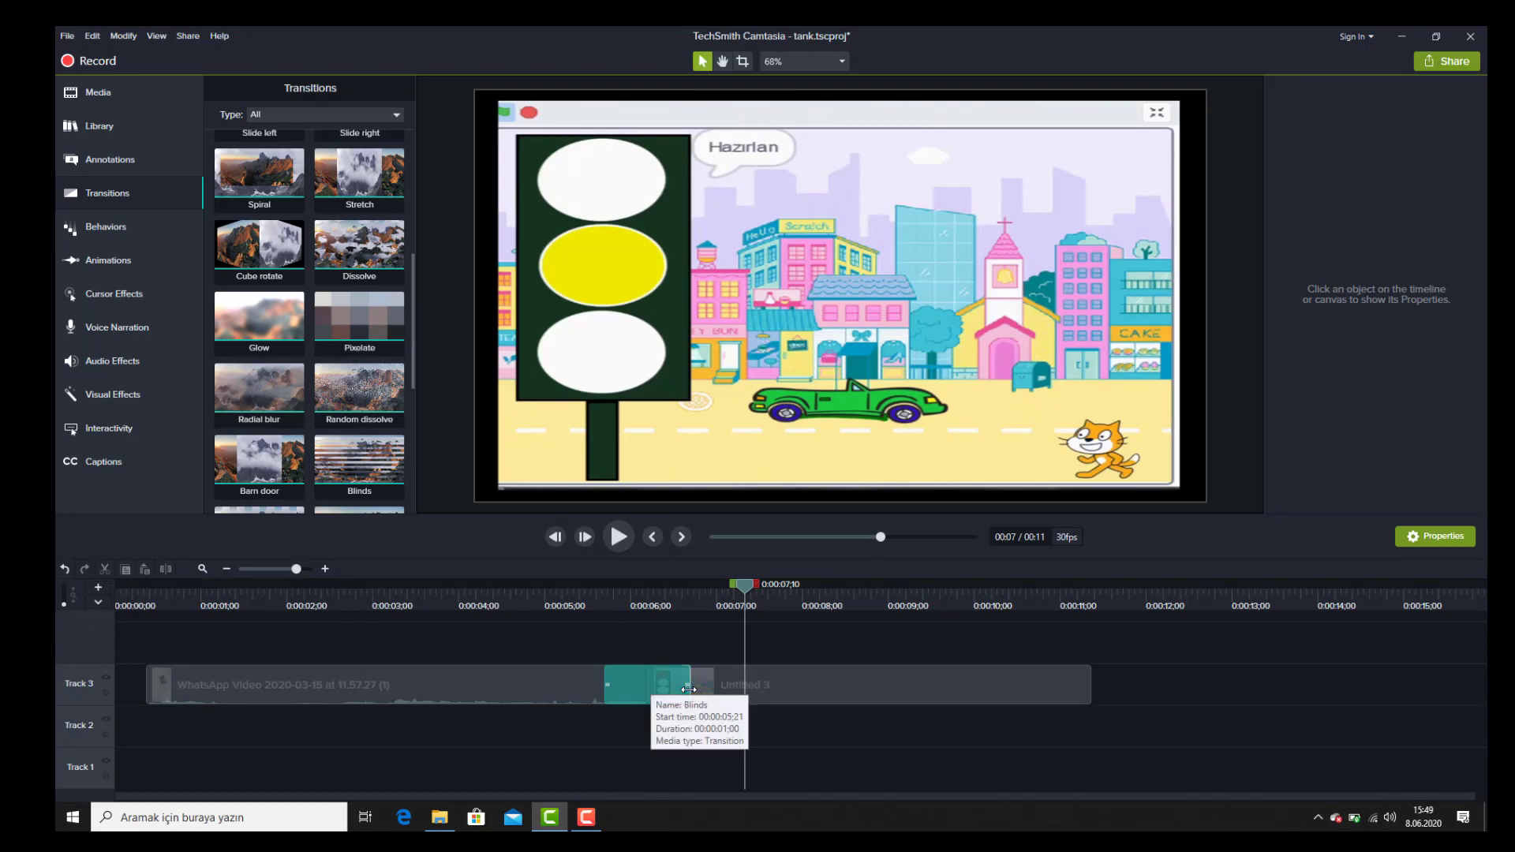
Remove the Blinds transition from the start of Untitled 3 only, and move the clip back against the WhatsApp video.
click(660, 691)
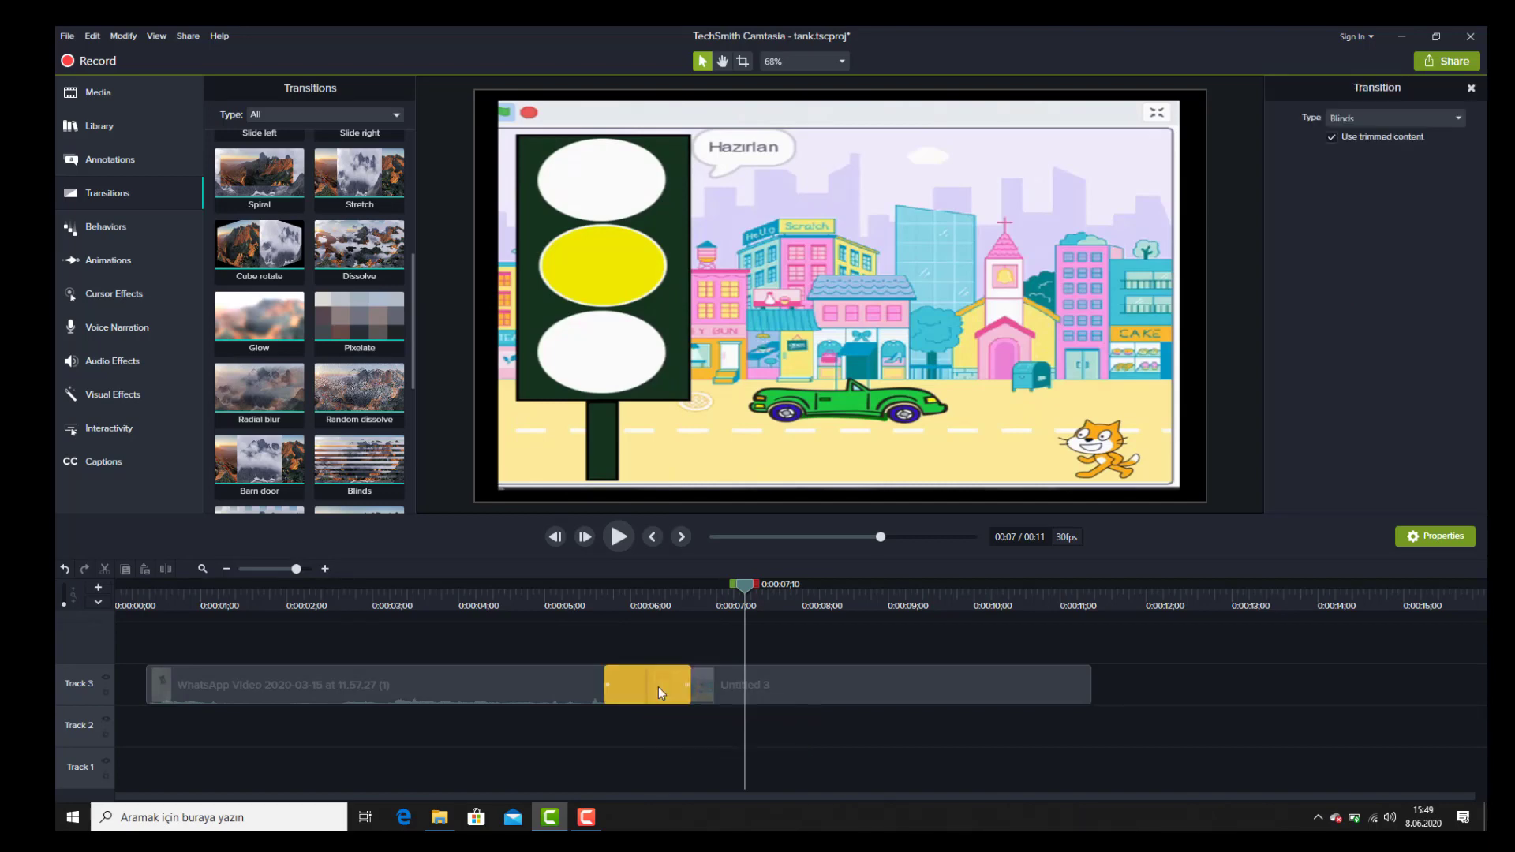
drag(784, 685, 856, 685)
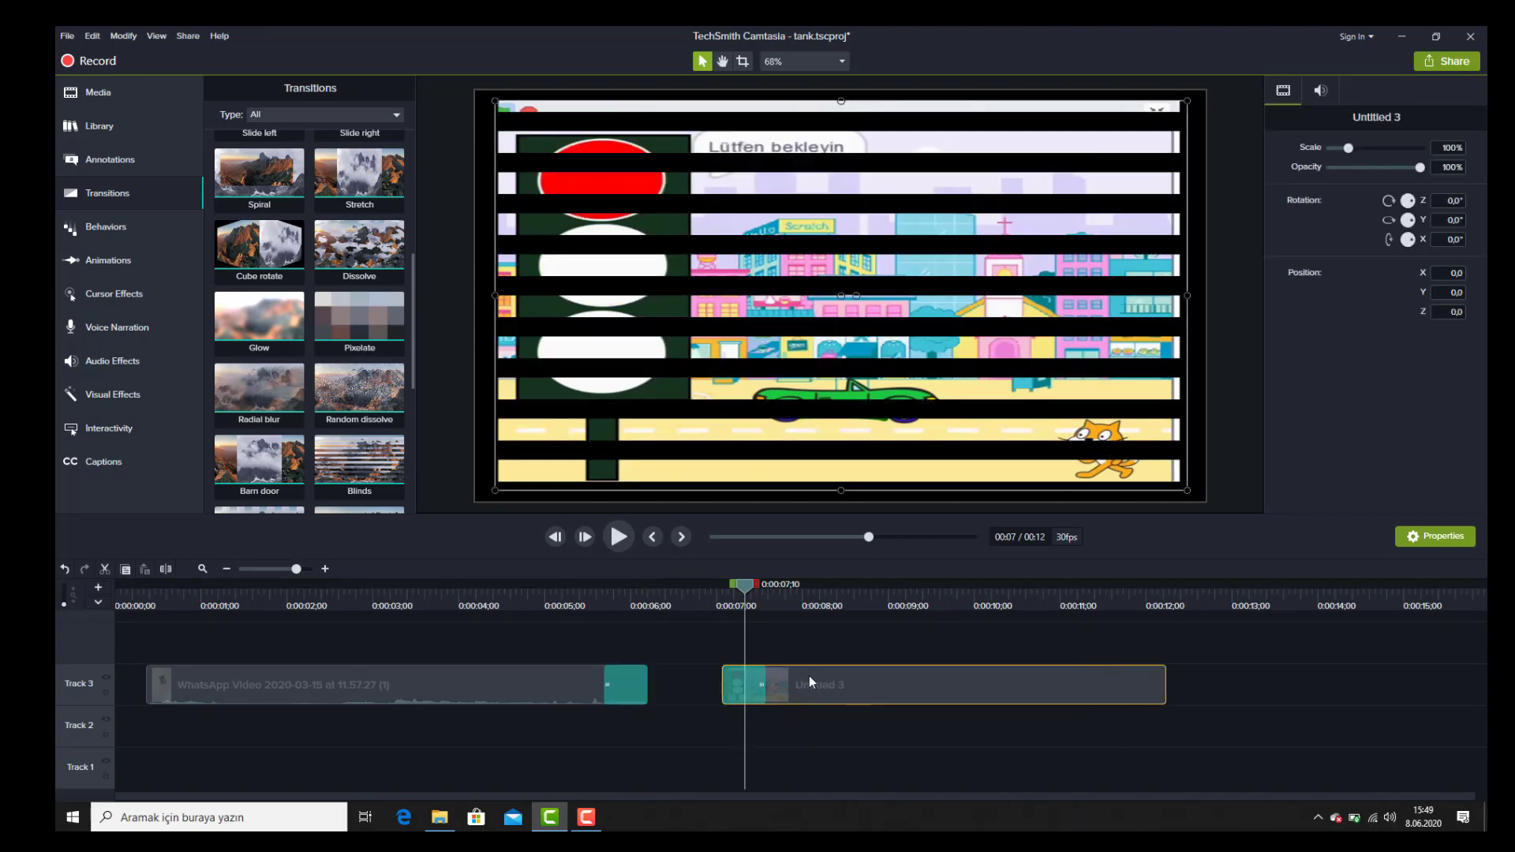
click(754, 669)
key(Delete)
drag(755, 670, 681, 670)
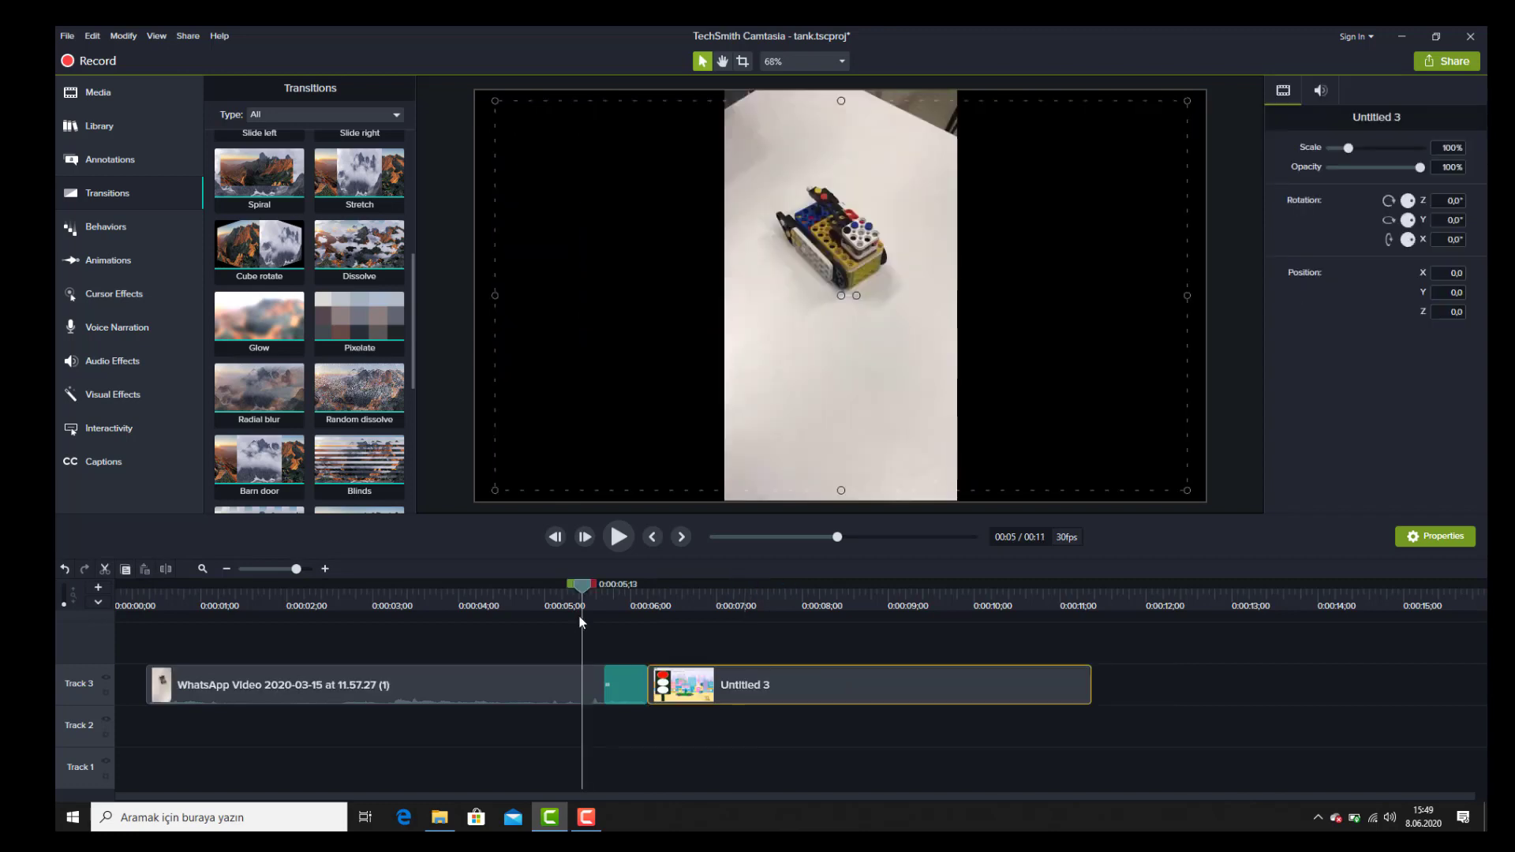
Preview the Blinds transition at the end of the WhatsApp video from about 0:00:05;13.
click(617, 545)
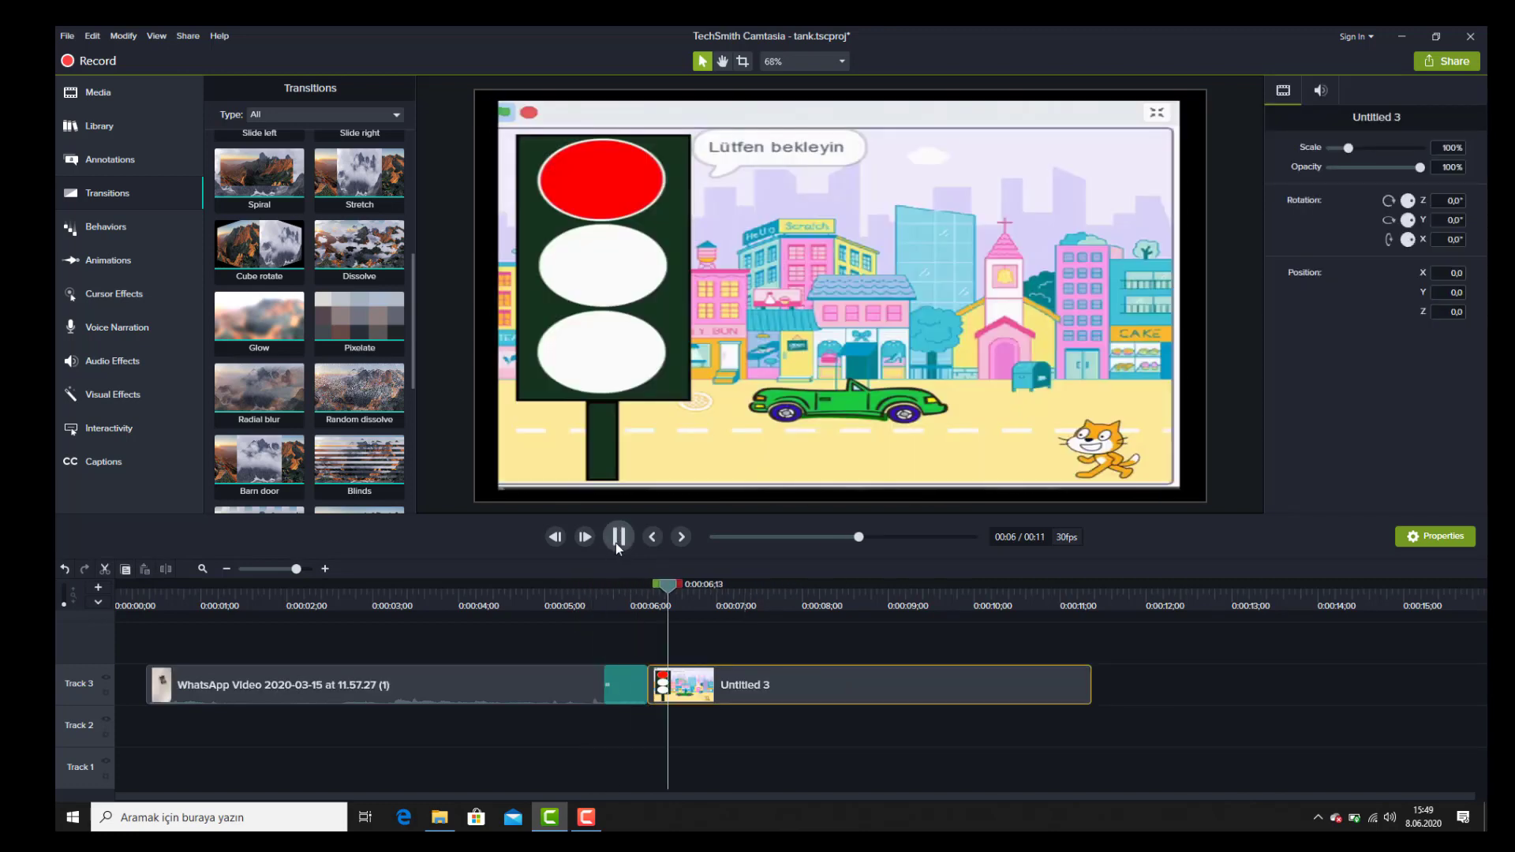
click(616, 543)
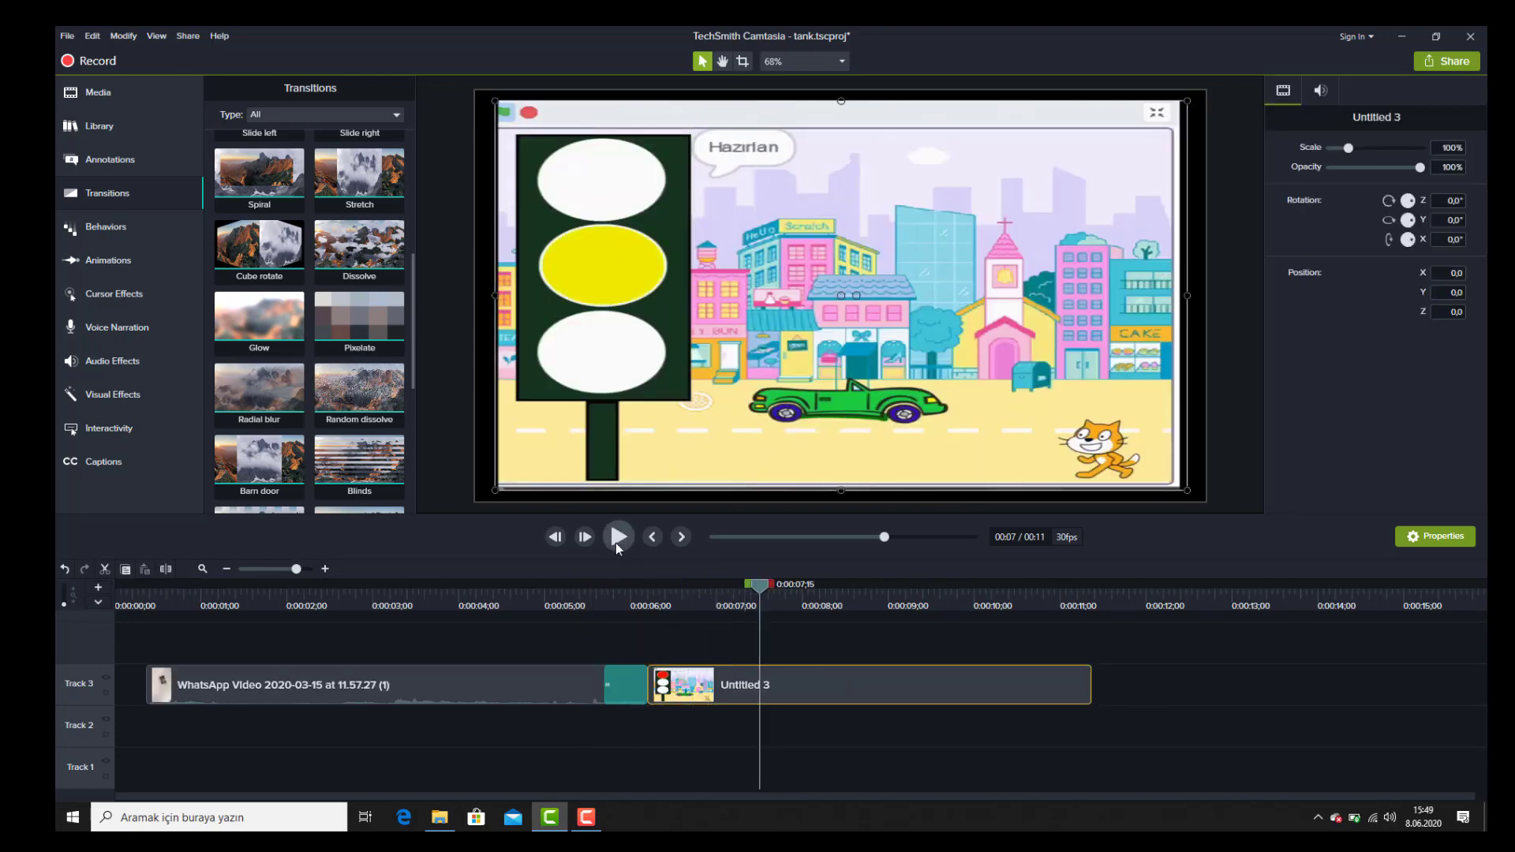
Lengthen the Blinds transition at the end of the WhatsApp video to about 1.7 seconds and play it back.
click(617, 698)
drag(609, 695, 505, 690)
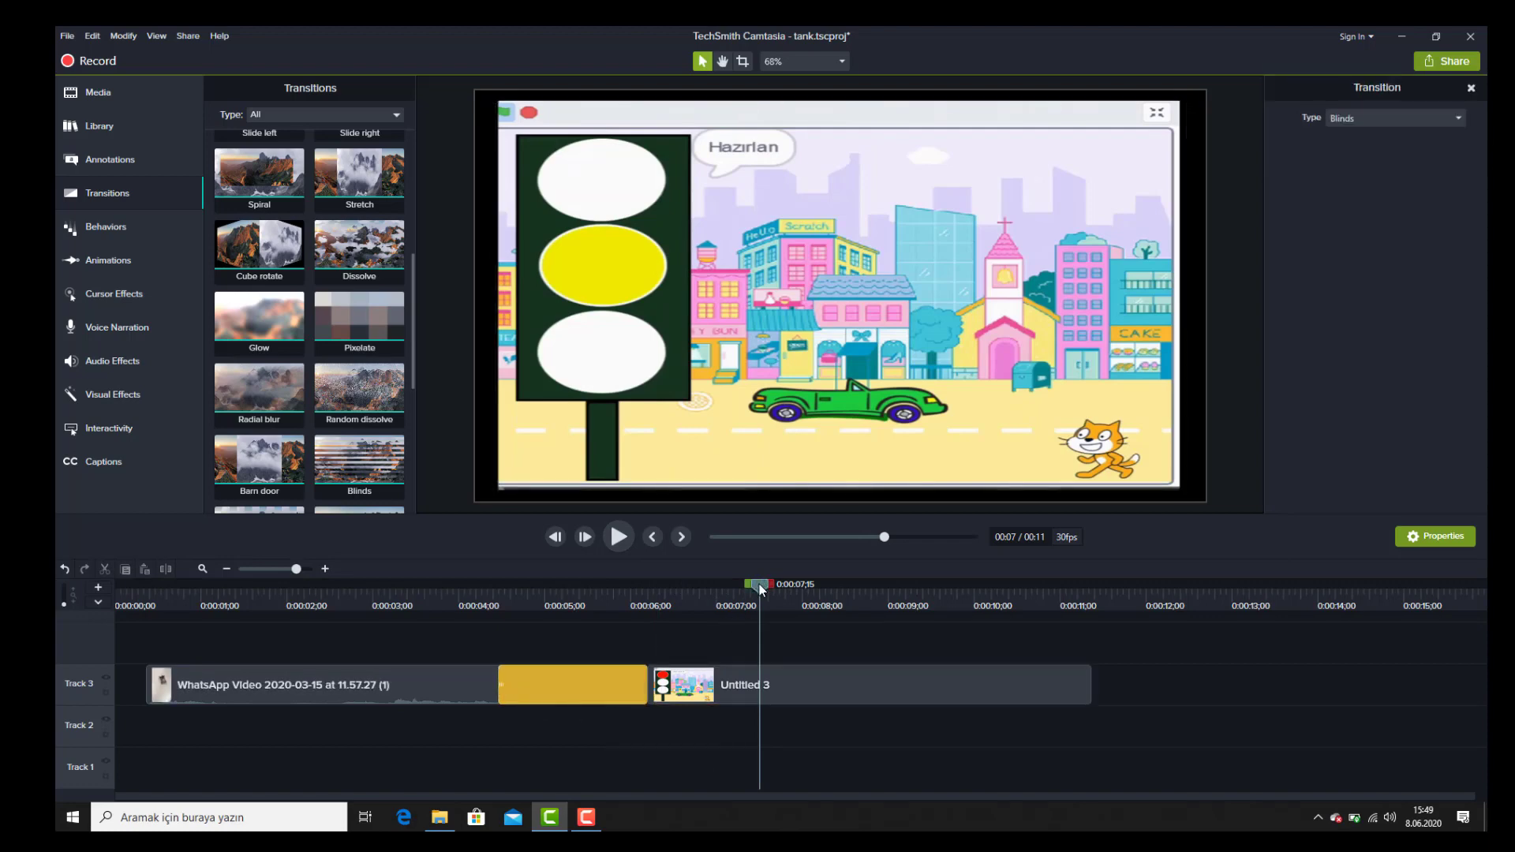
drag(763, 590, 473, 590)
click(620, 538)
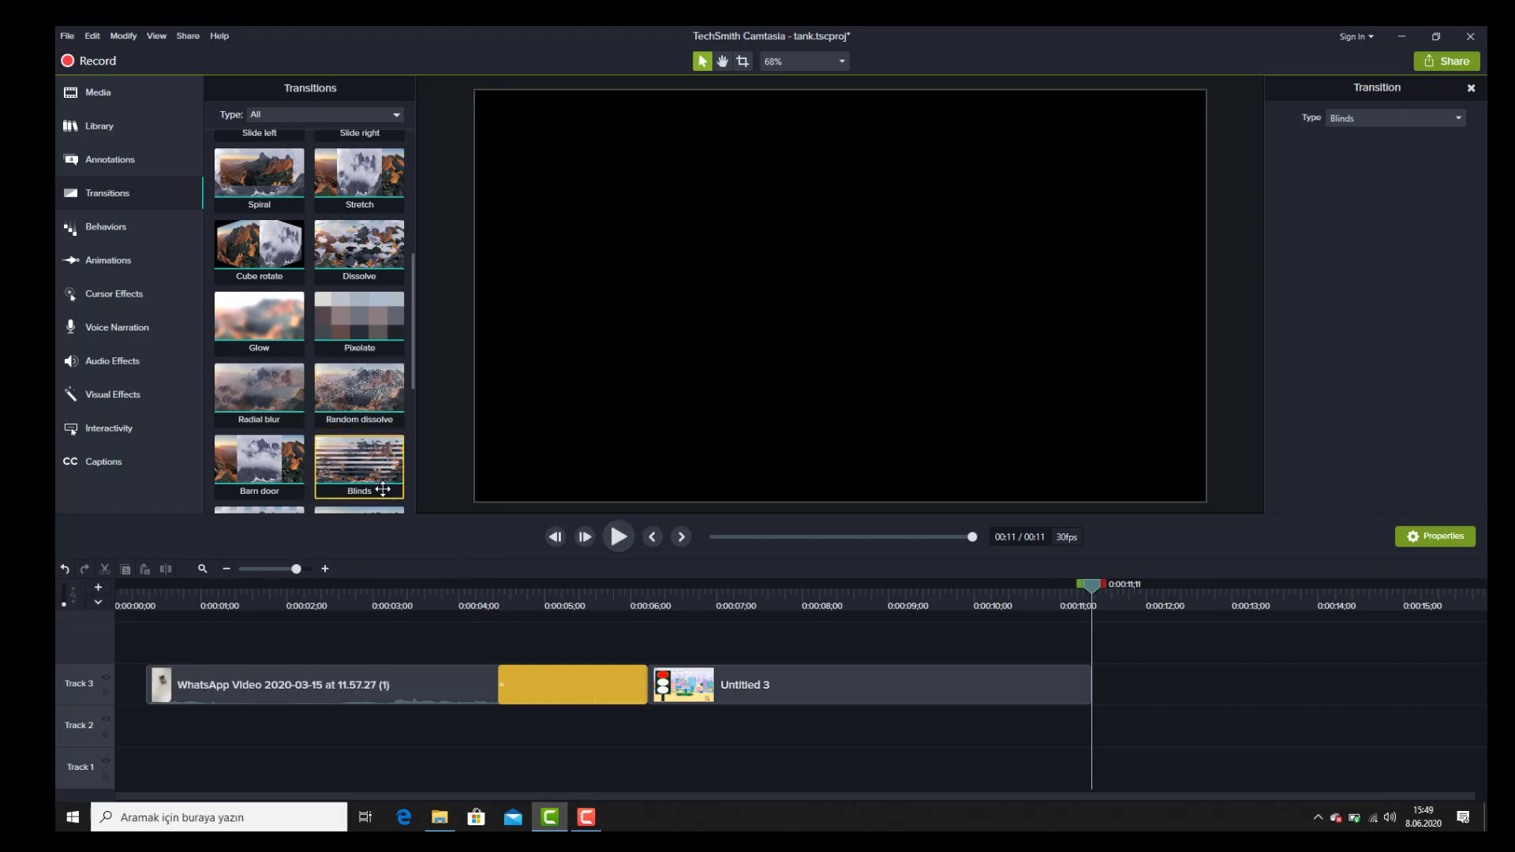
Add a Radial wipe transition to the start of the WhatsApp video and play the timeline from about 0:00:00;12.
drag(416, 376, 396, 478)
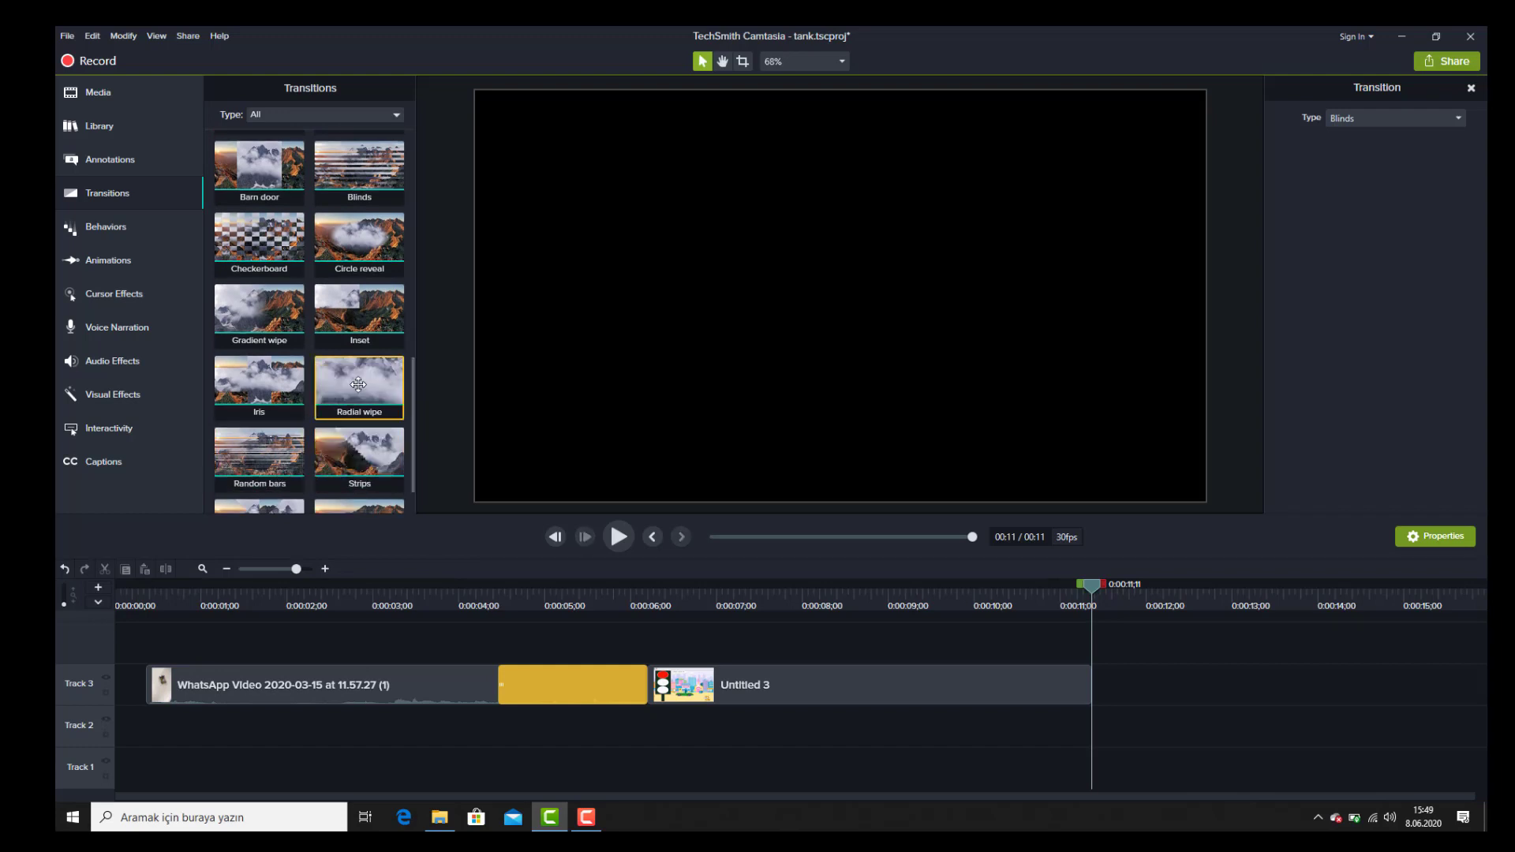
drag(373, 388, 252, 690)
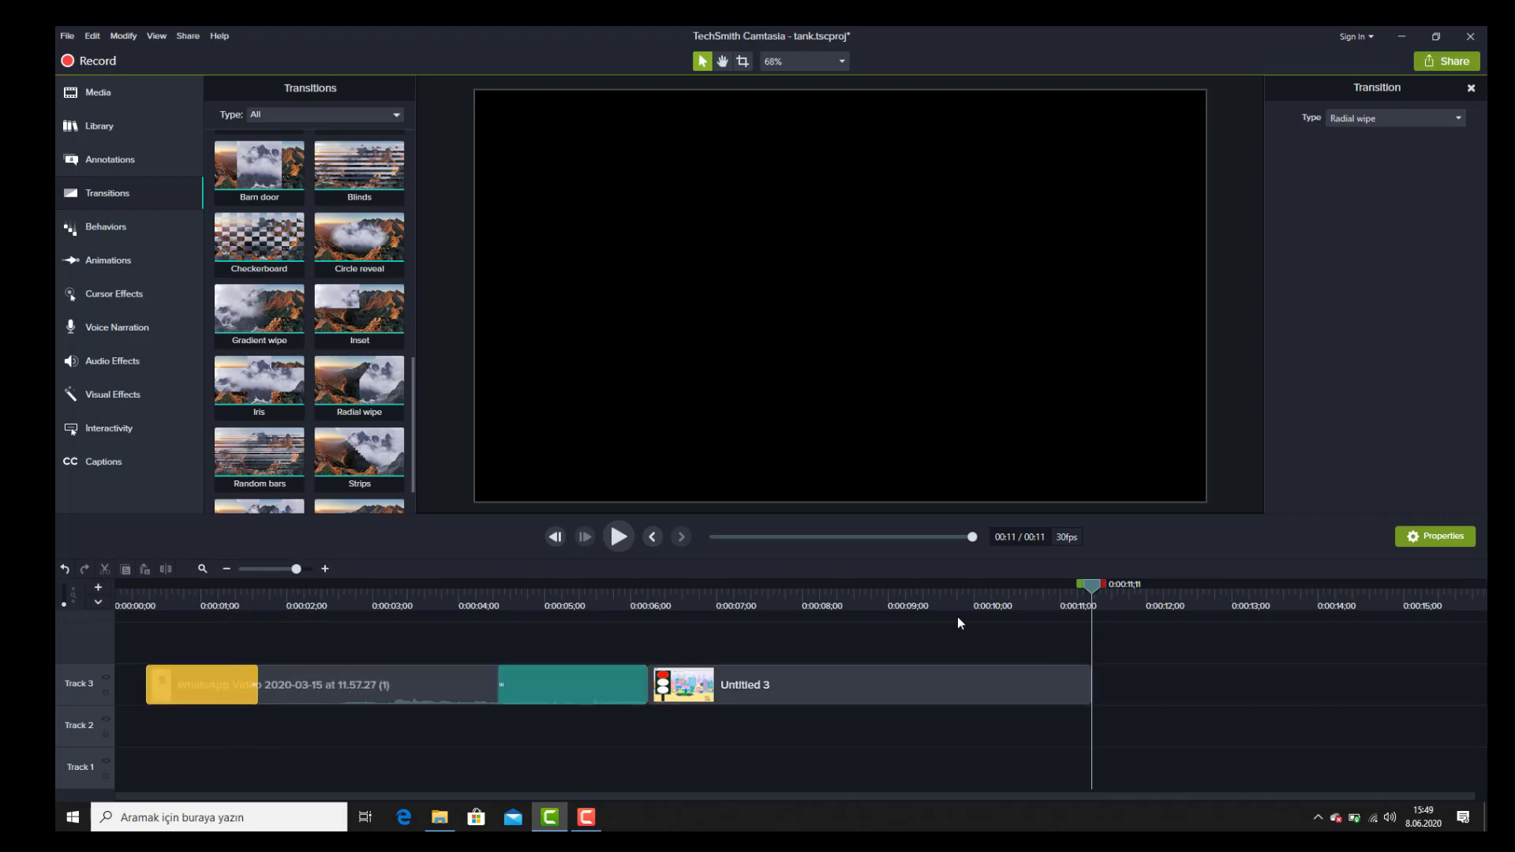
drag(1093, 588, 152, 659)
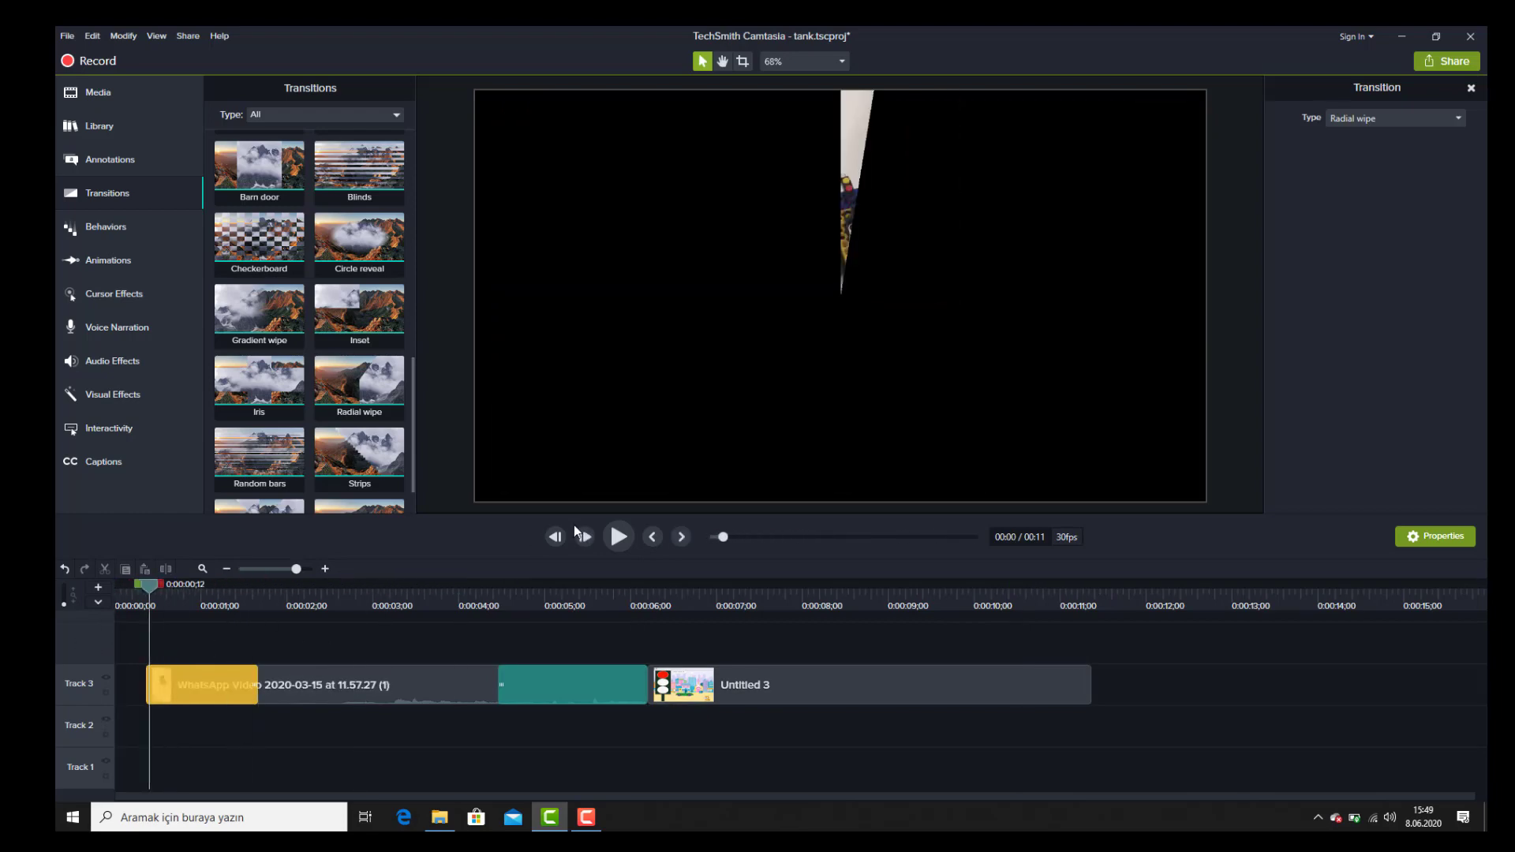
click(618, 536)
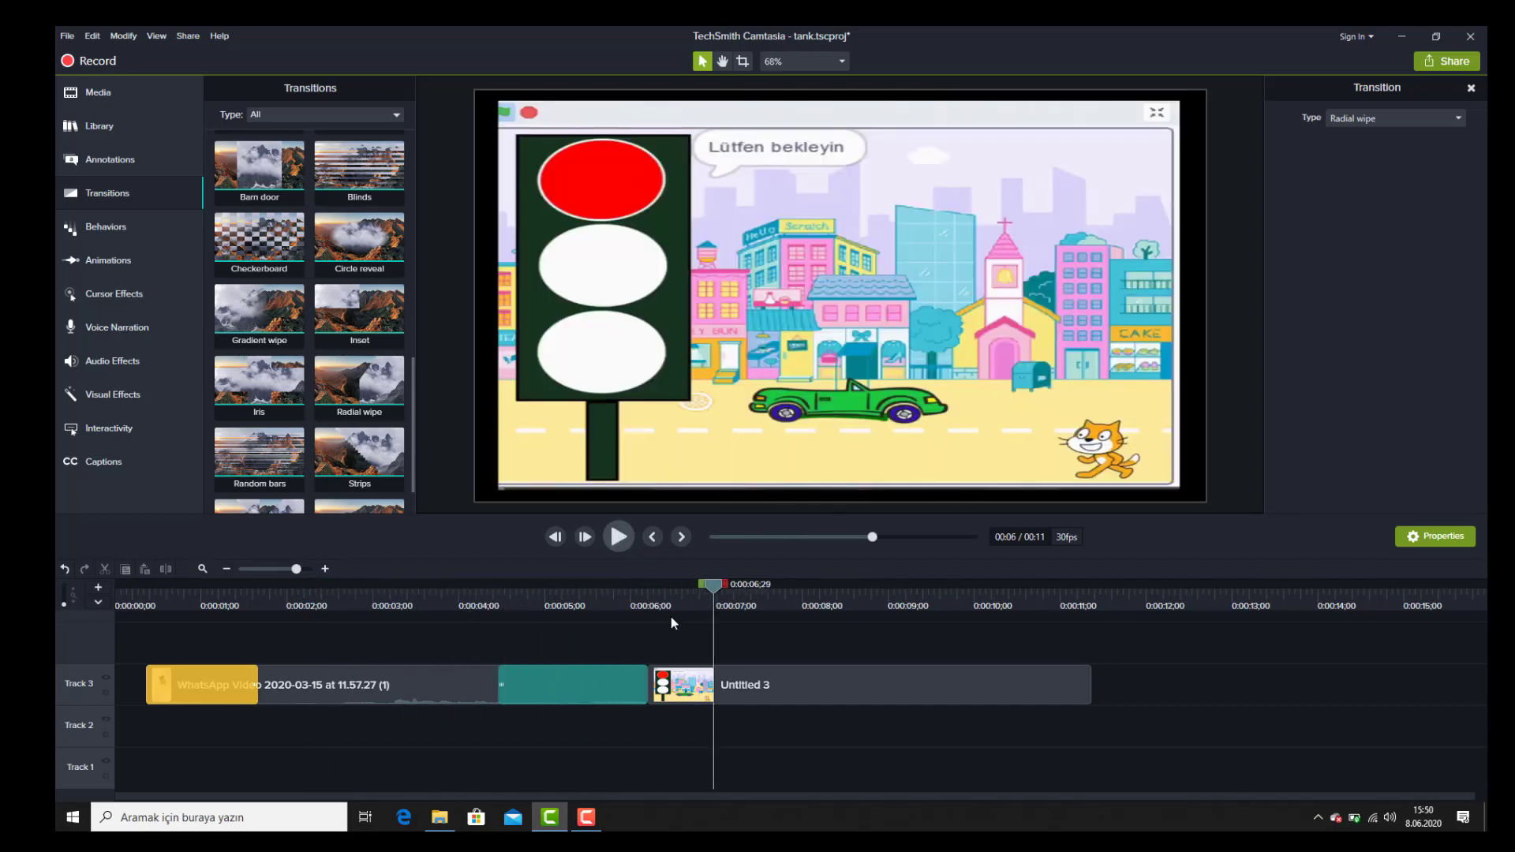
Move Untitled 3 away from the WhatsApp video to start at about 0:00:07;10, apply Spiral to both its ends, and play it back.
drag(794, 696, 892, 699)
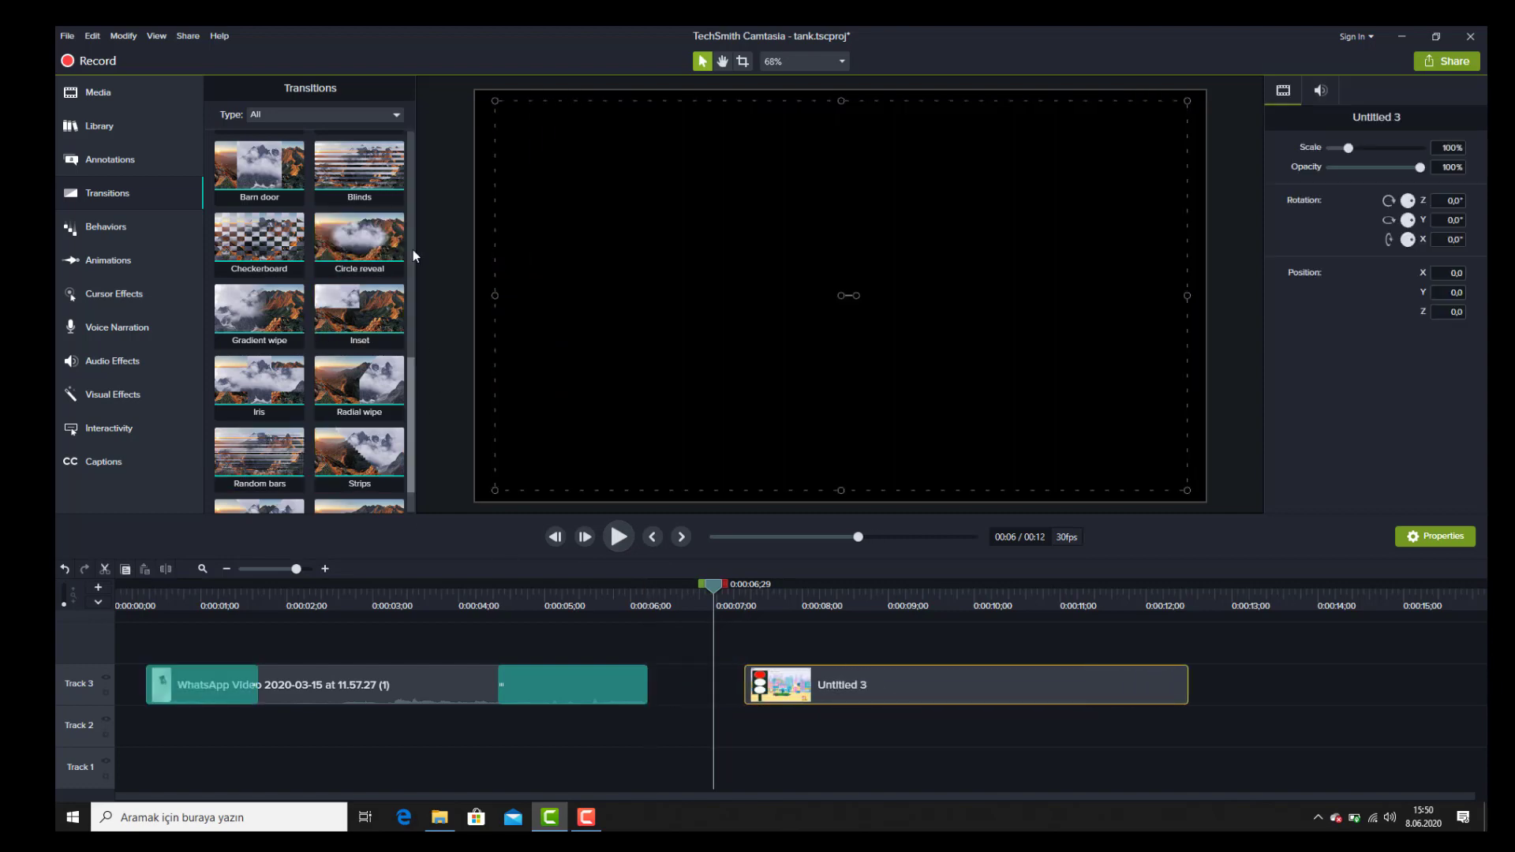
scroll(414, 249, up, 5)
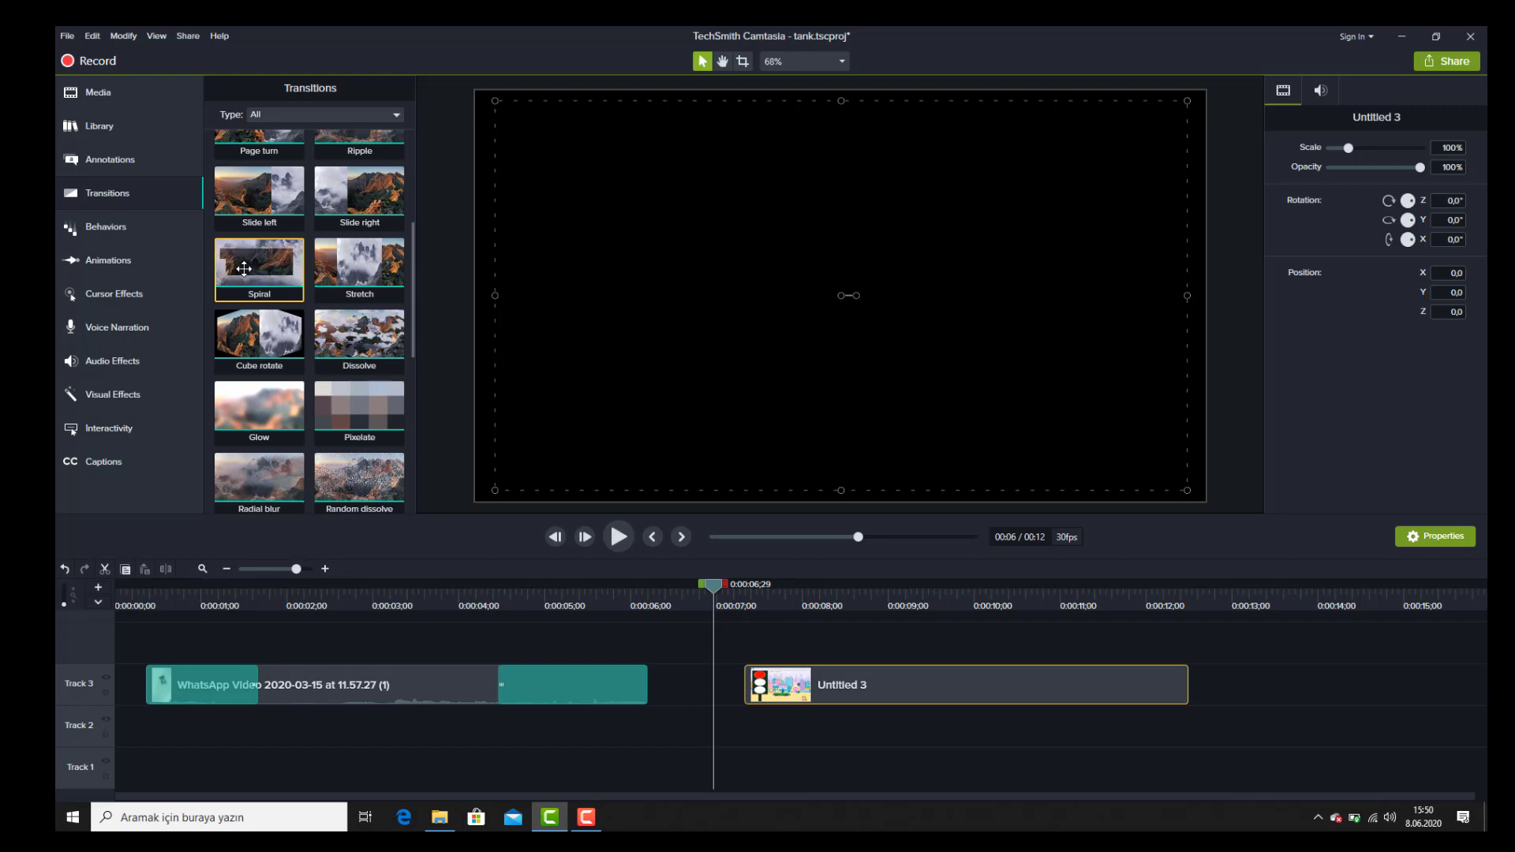
drag(244, 269, 896, 699)
click(627, 546)
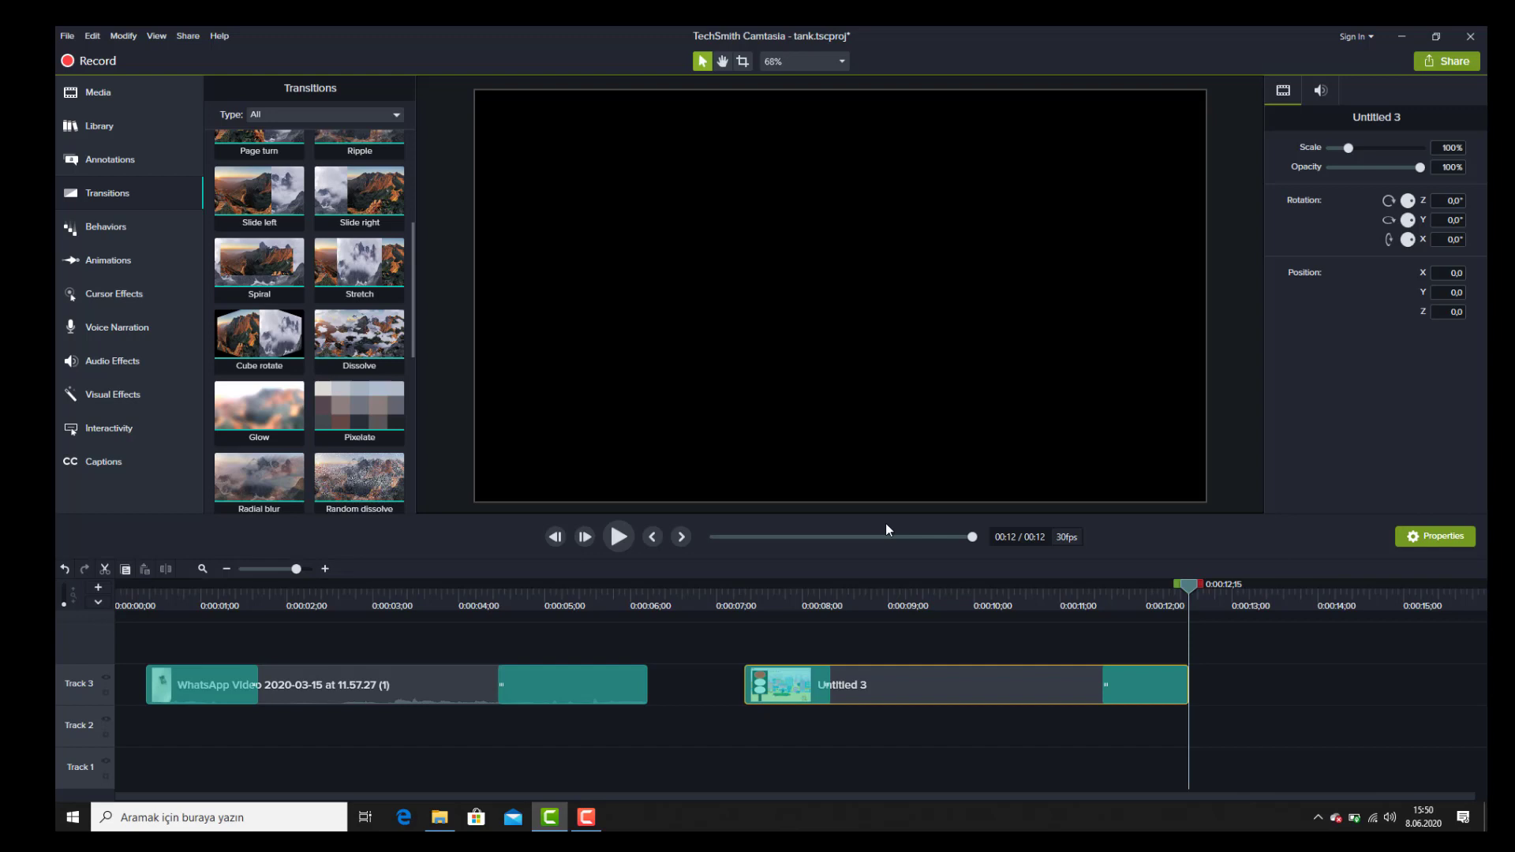
Delete the Blinds transition from the end of the WhatsApp video and move Untitled 3 back against that clip.
click(545, 685)
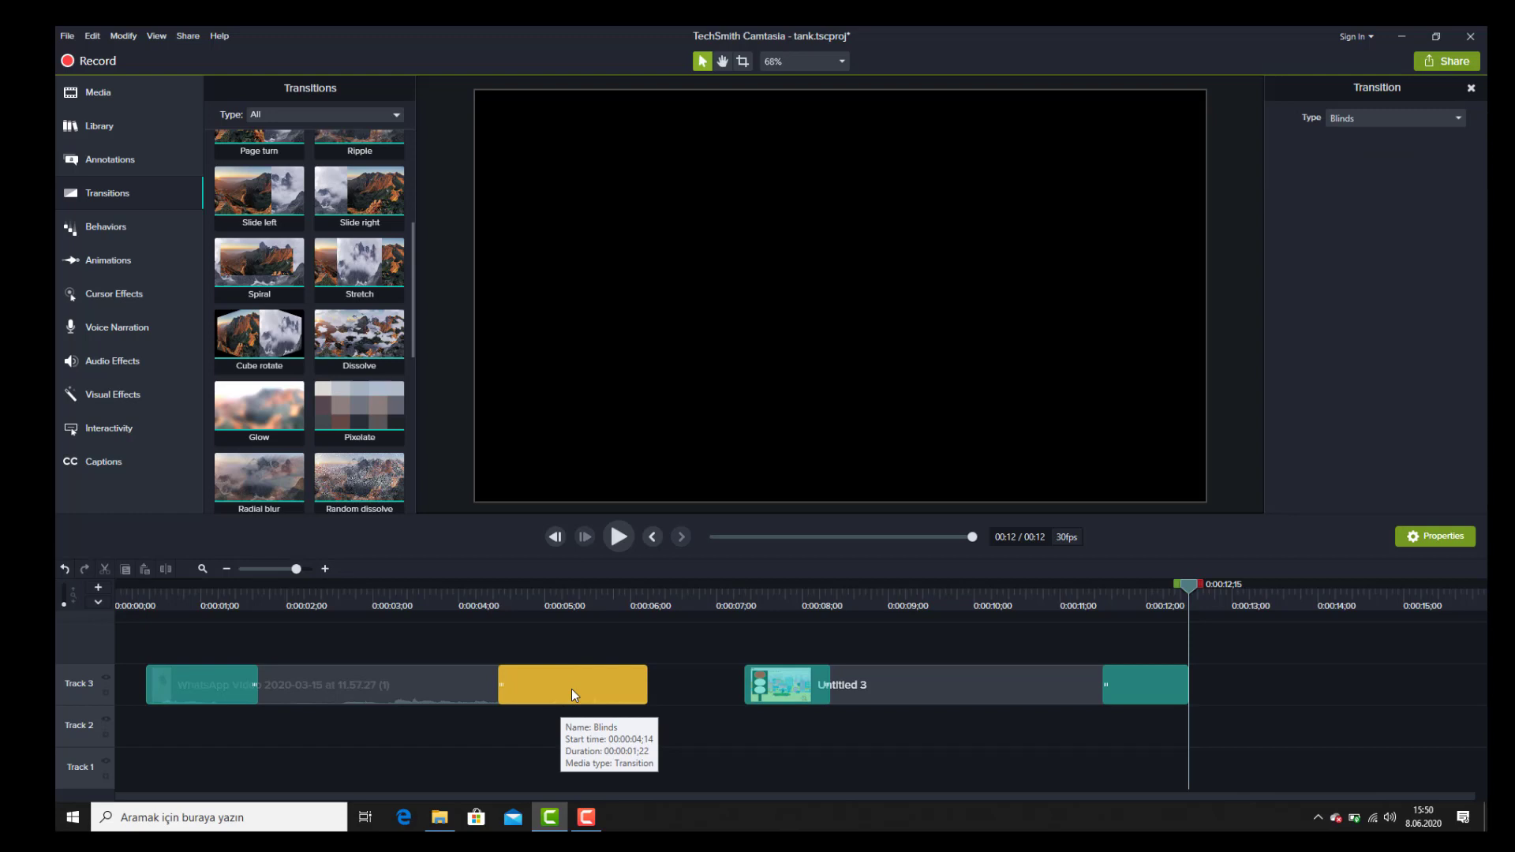
key(Delete)
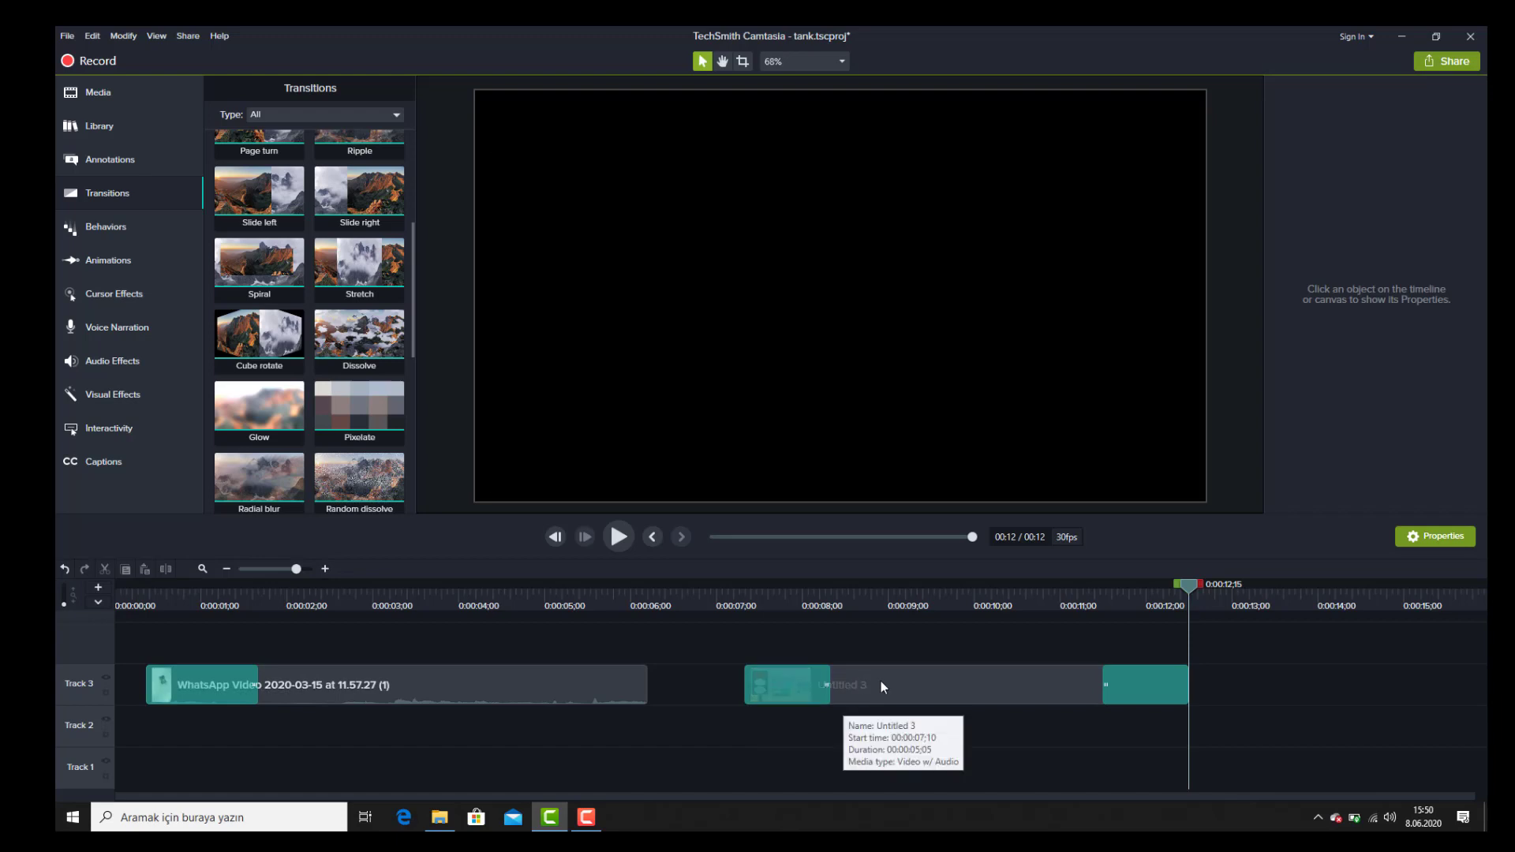
drag(881, 680, 781, 679)
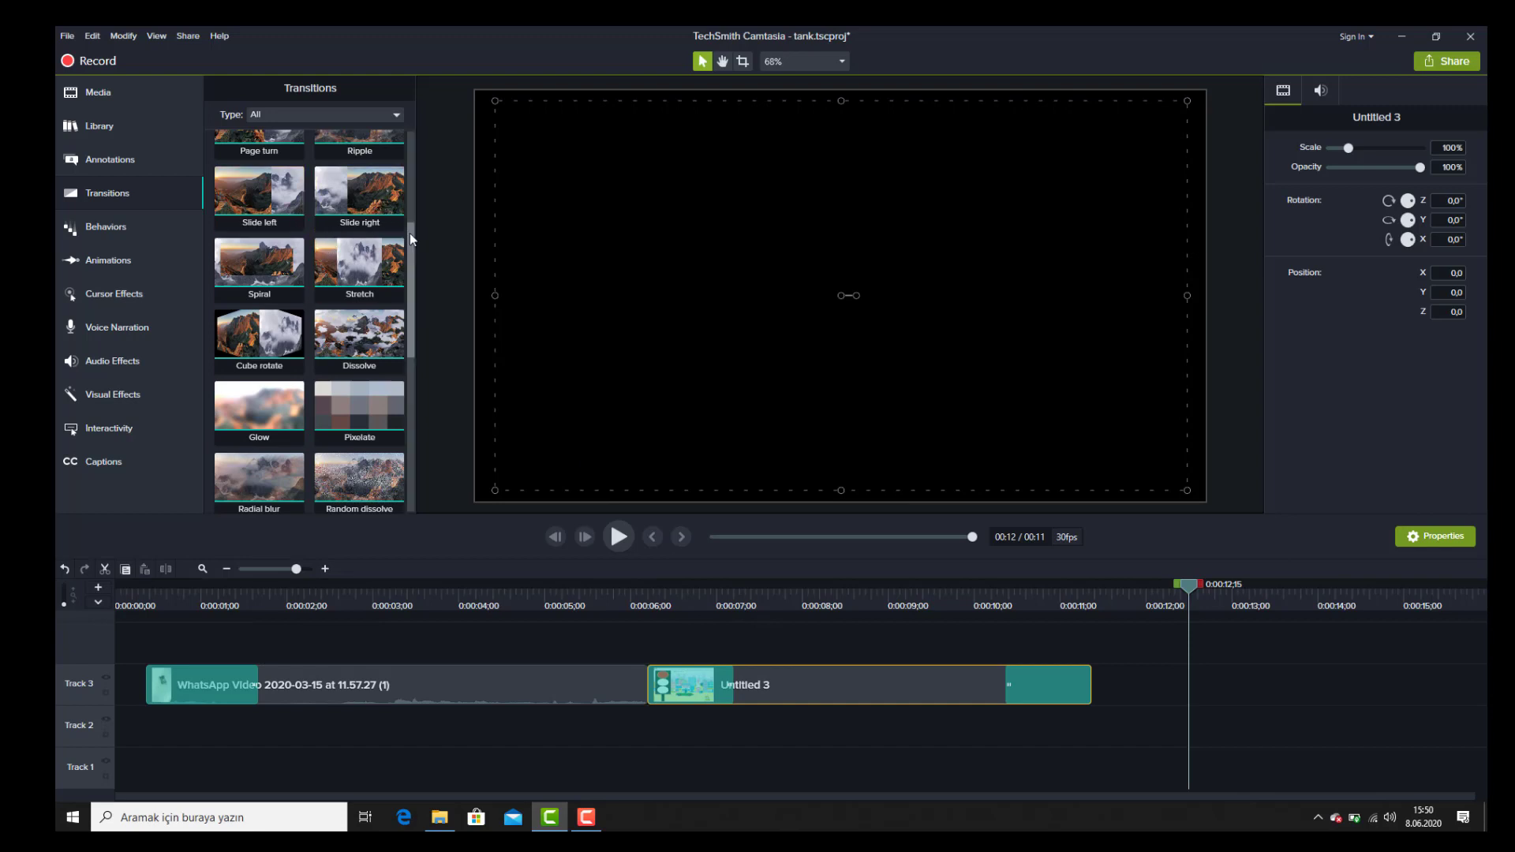
Add a Fade transition to the end of the WhatsApp video and preview the timeline from about 0:00:00;09.
drag(410, 234, 419, 136)
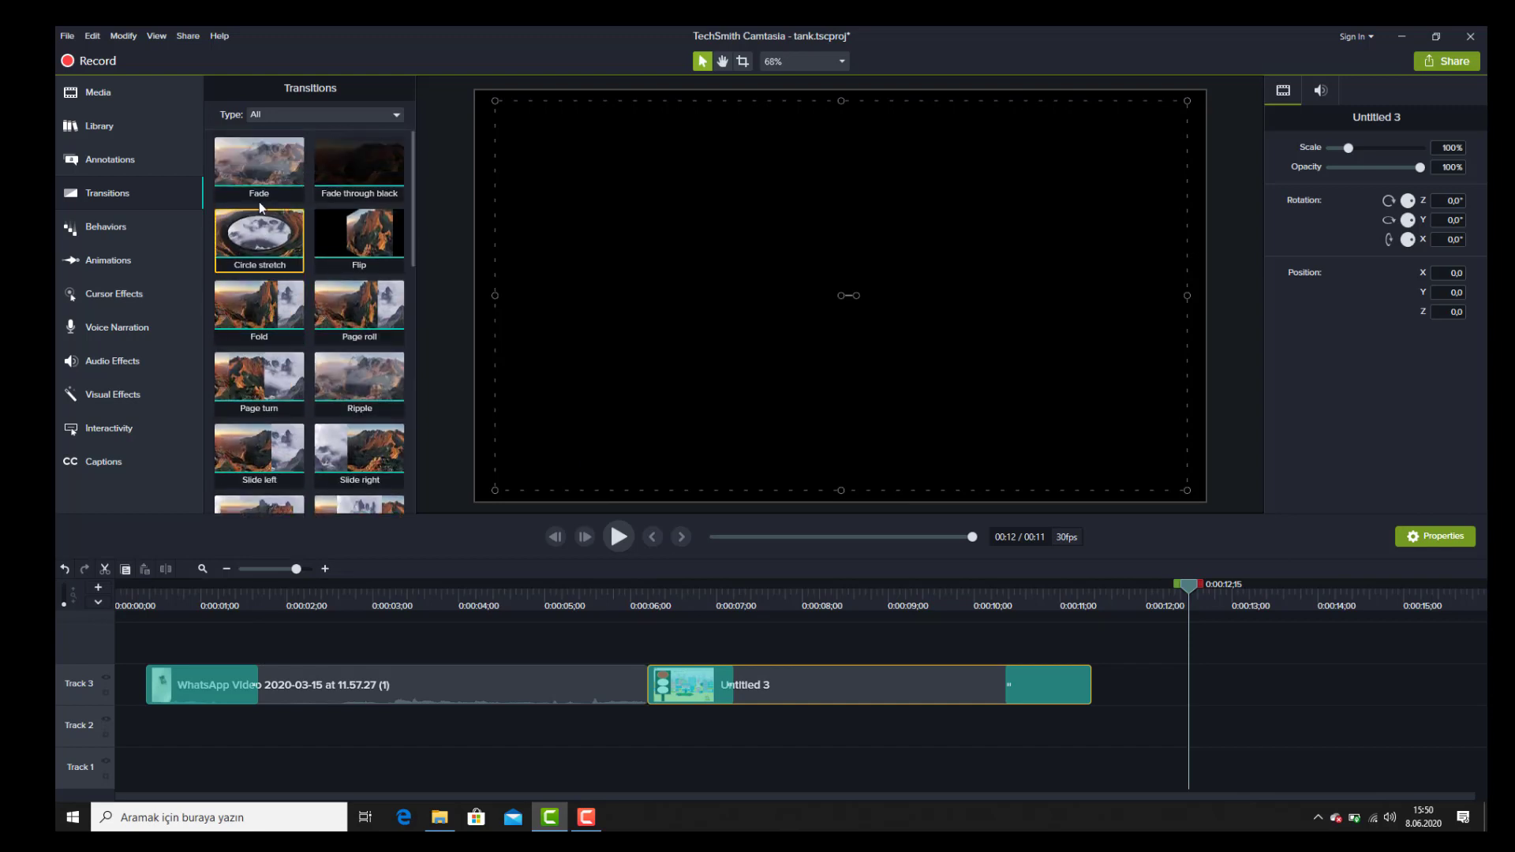
drag(271, 172, 613, 680)
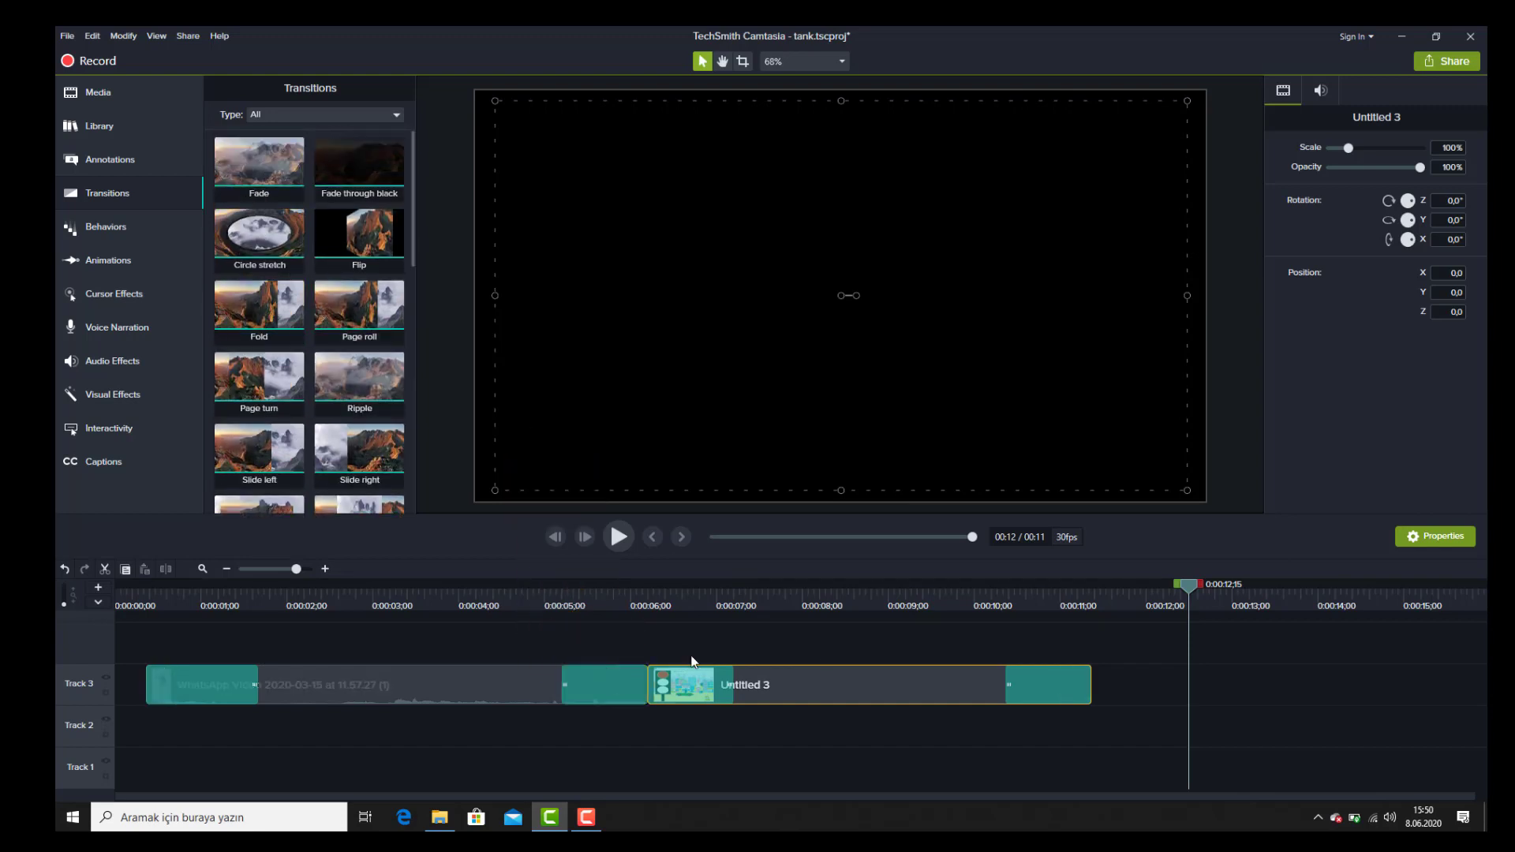
drag(1191, 586, 139, 595)
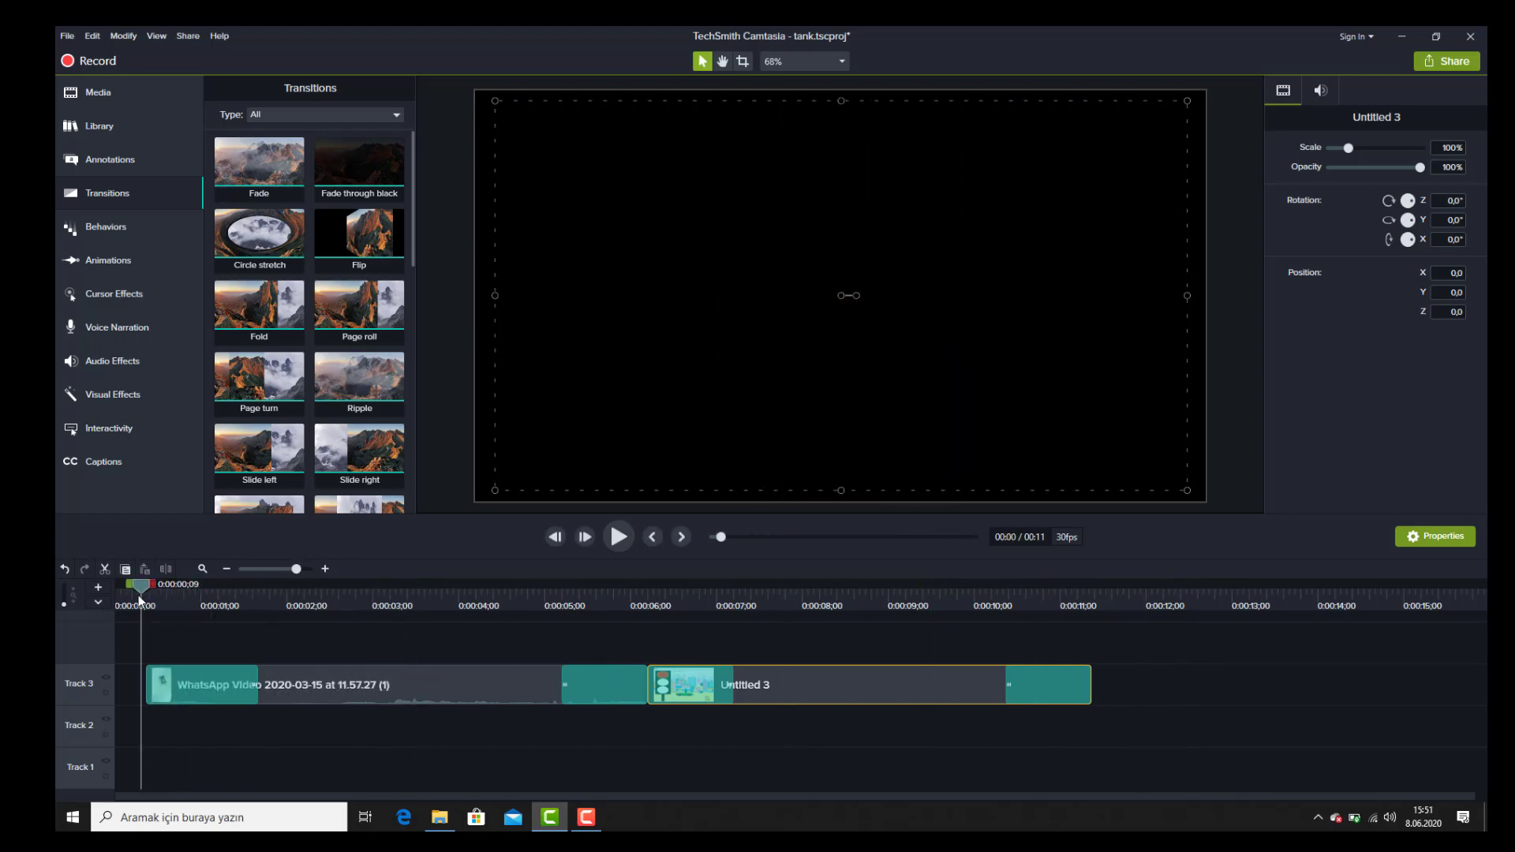
click(617, 536)
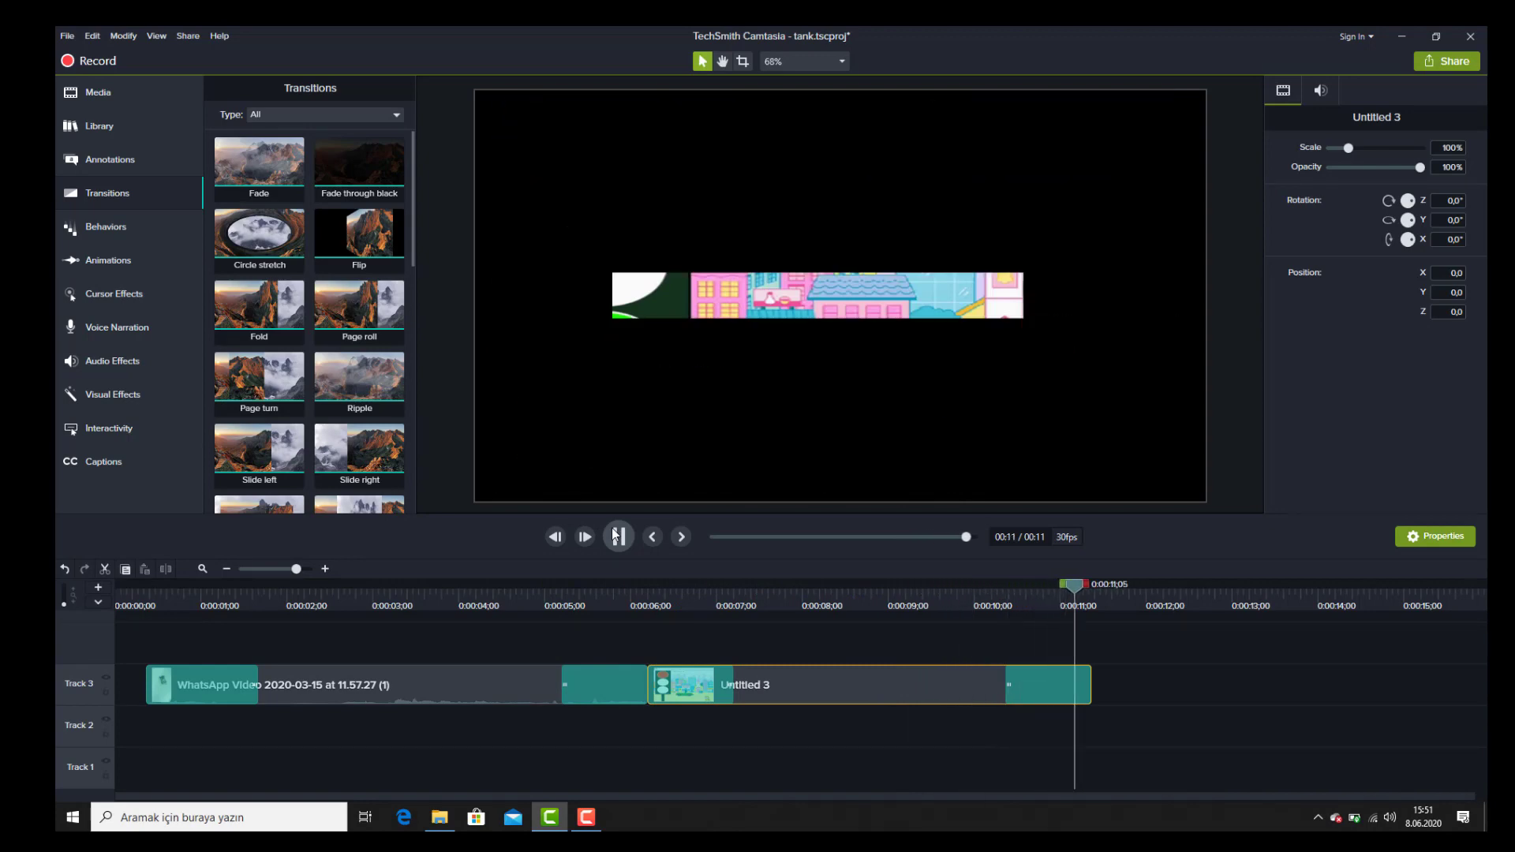
click(618, 537)
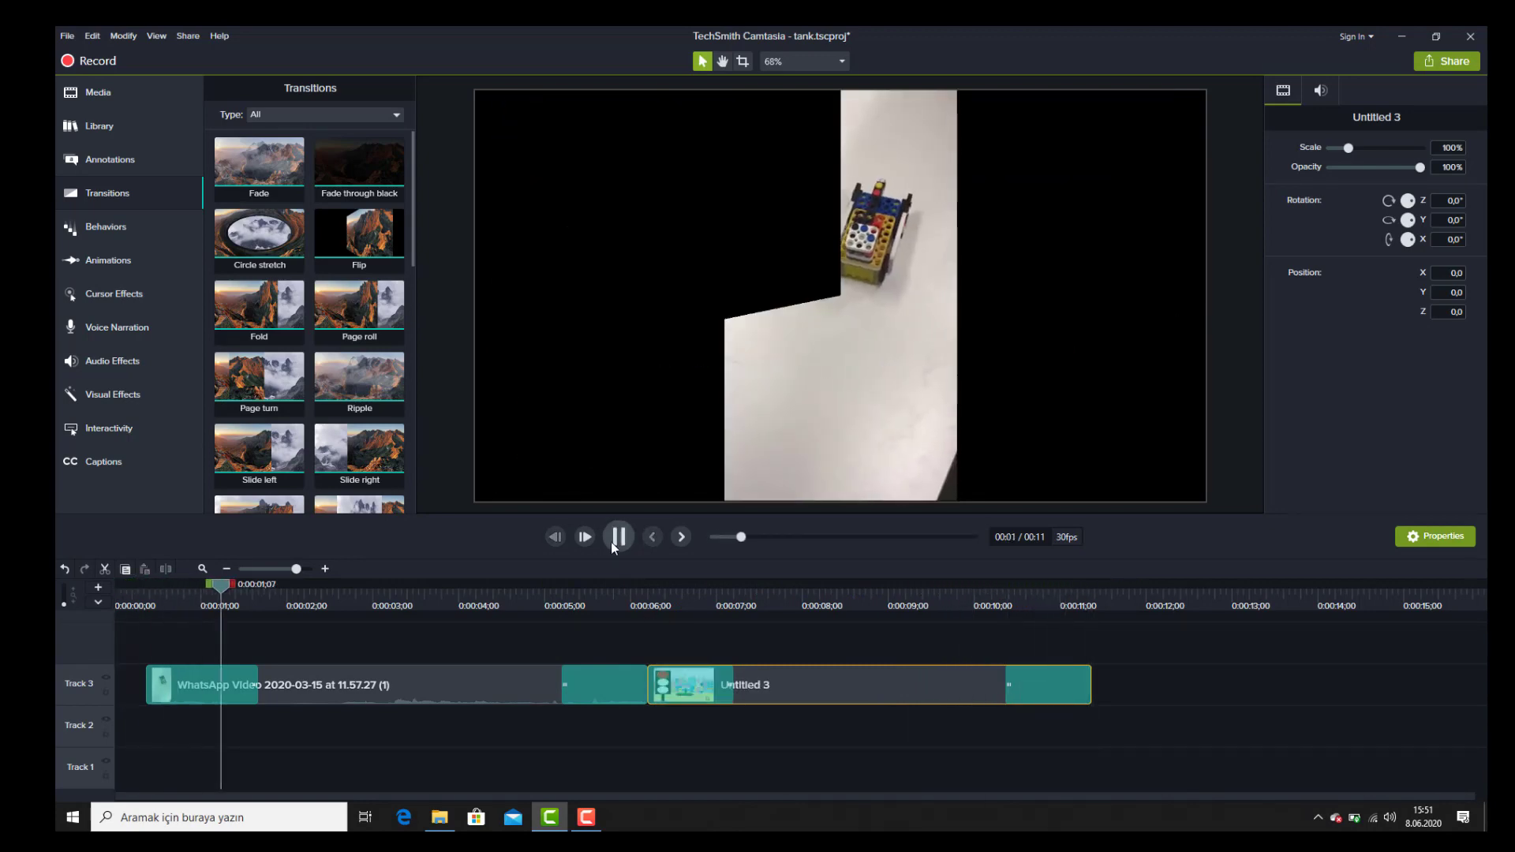
click(611, 542)
Remove the Spiral transition from the start of Untitled 3 only, and play the join with the WhatsApp video.
click(686, 679)
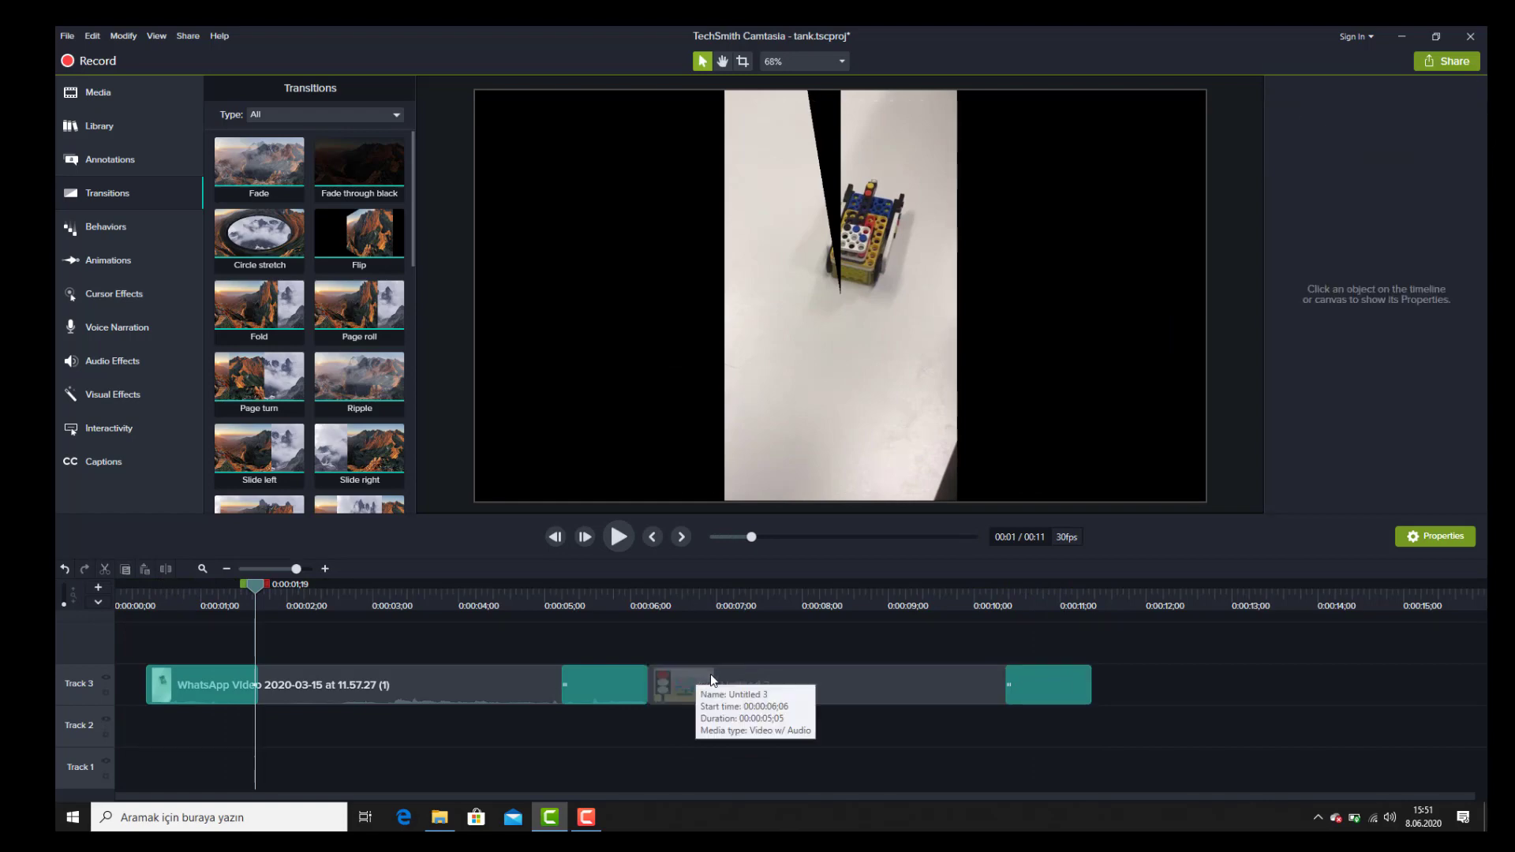
click(691, 675)
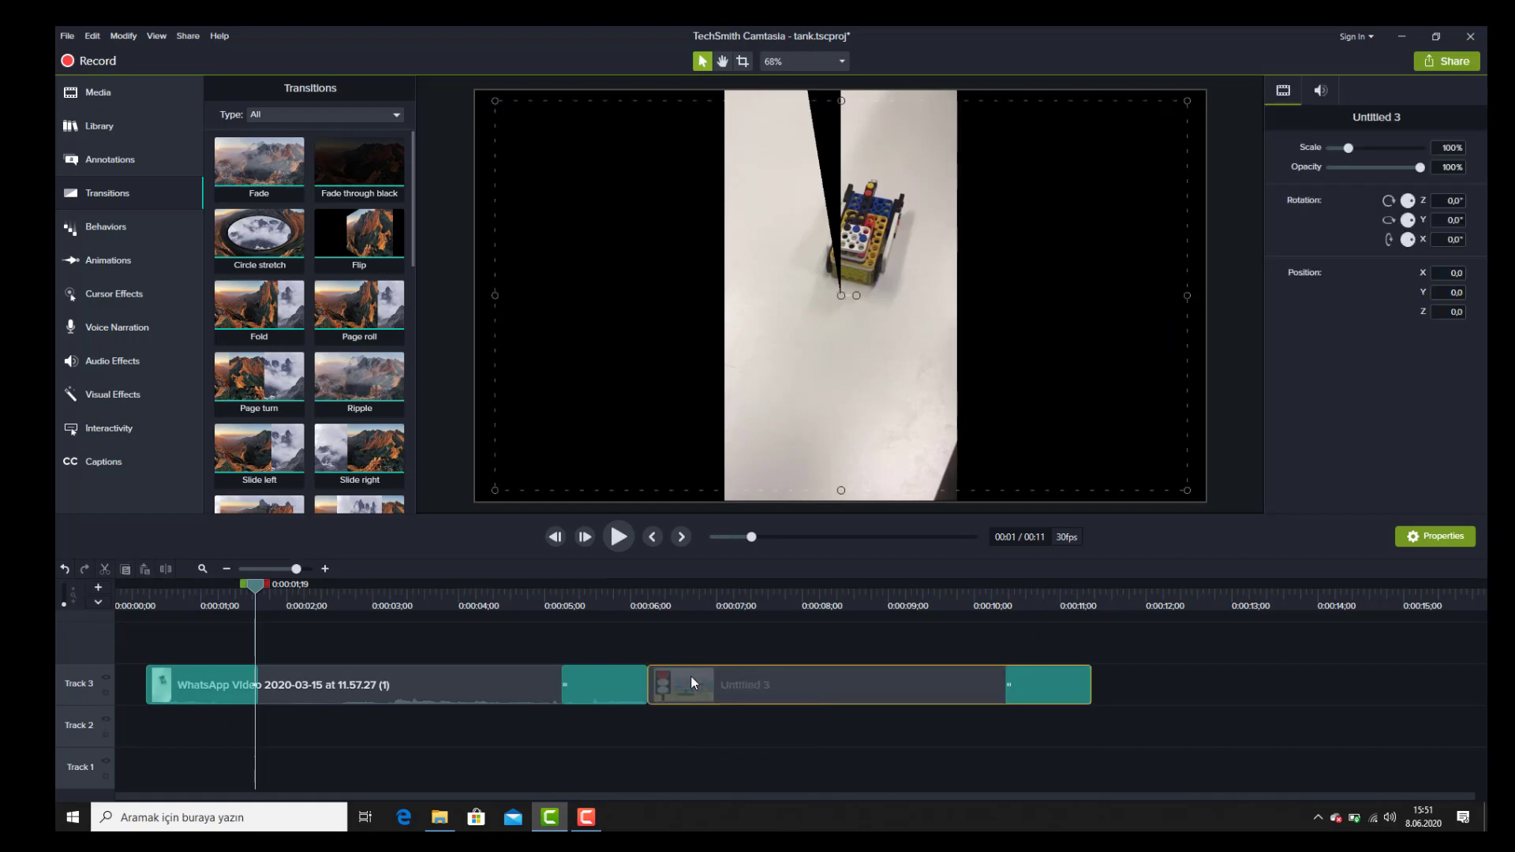
click(605, 675)
click(651, 688)
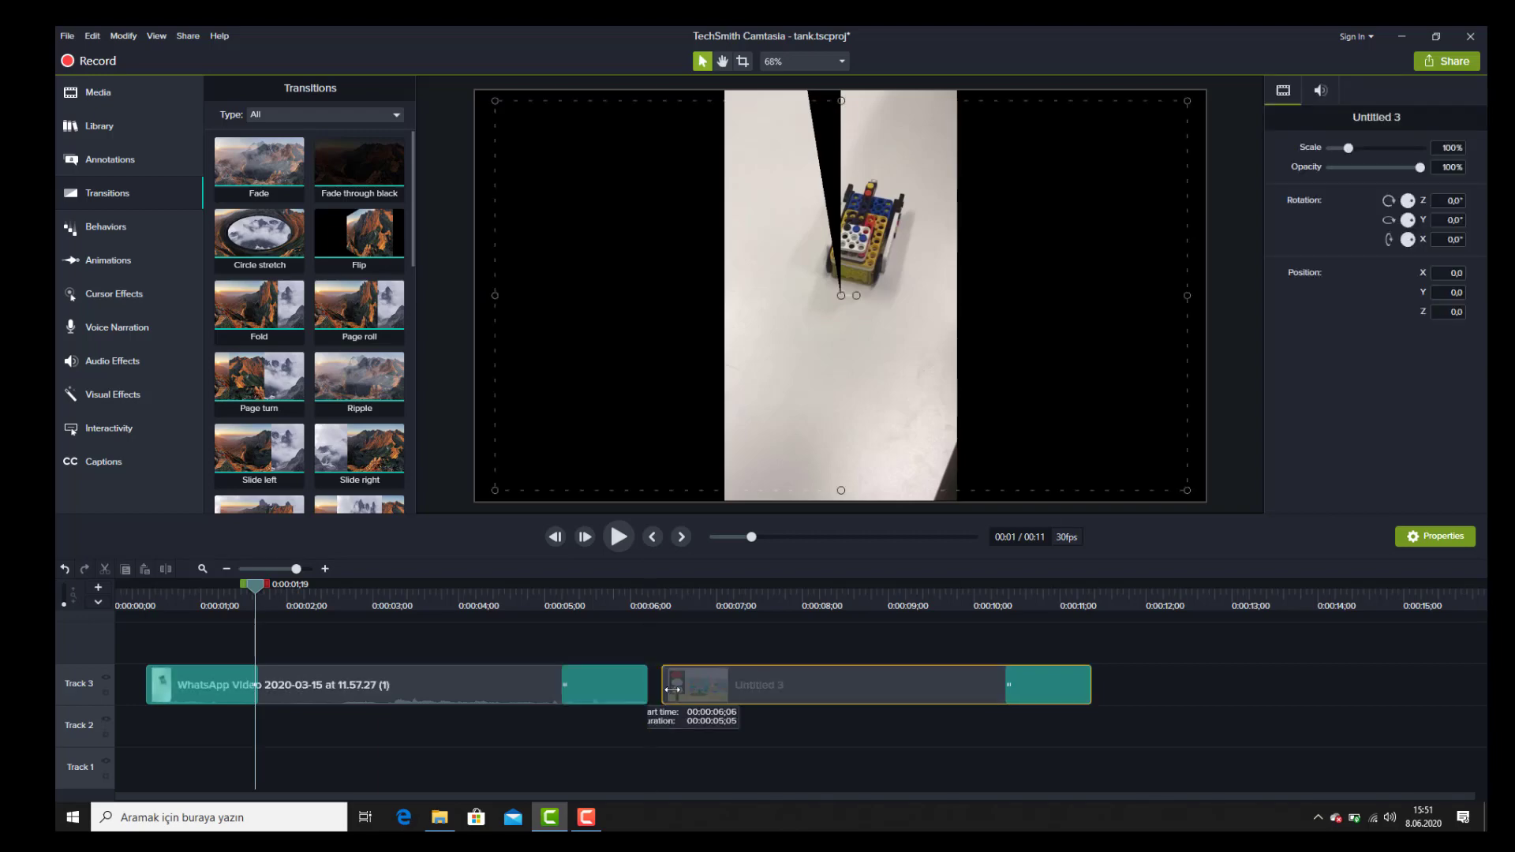
click(603, 543)
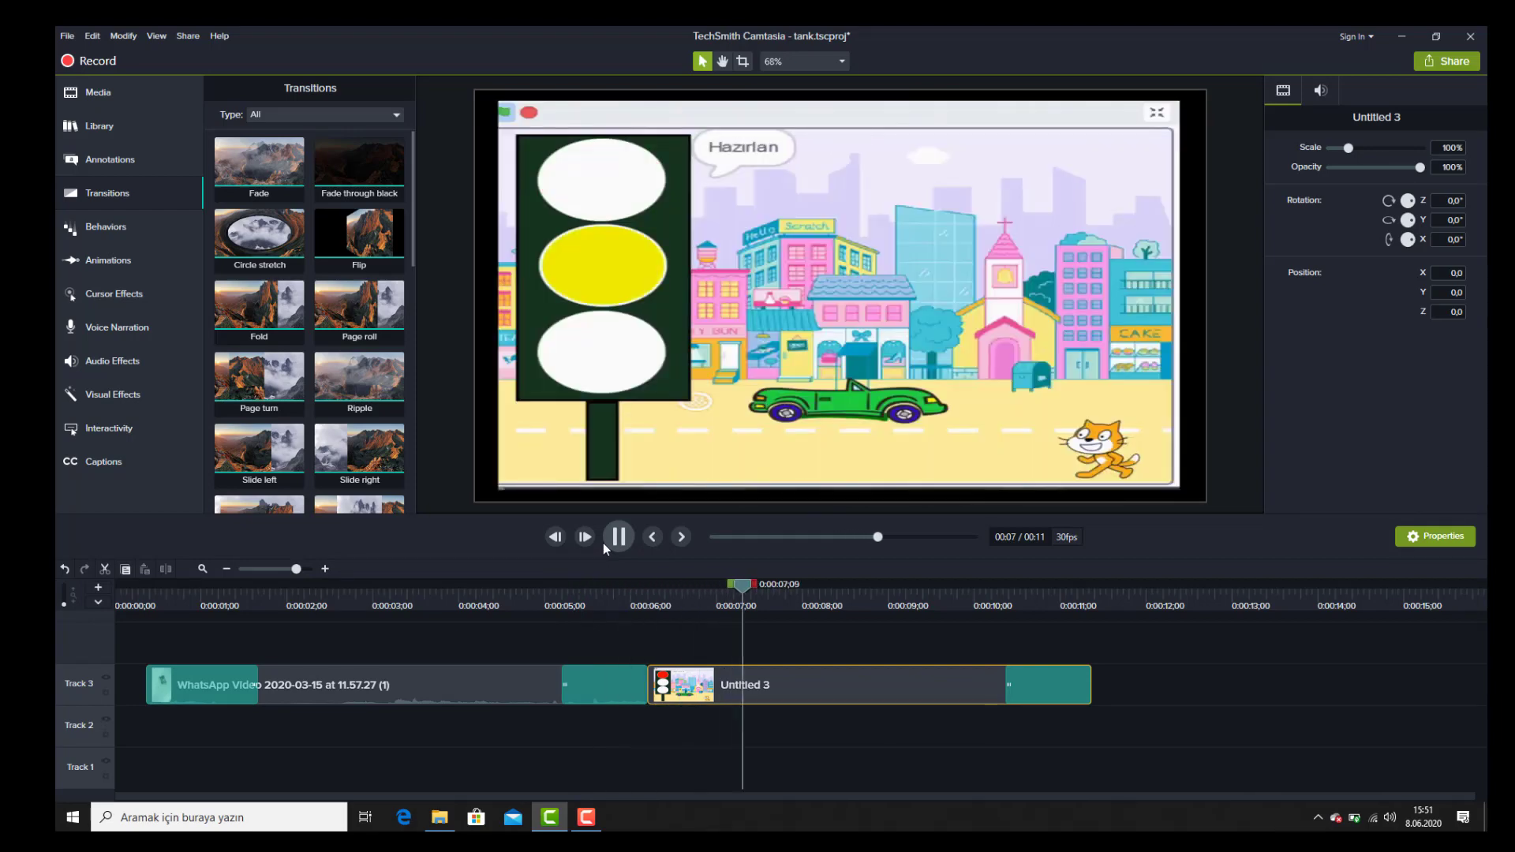
click(619, 536)
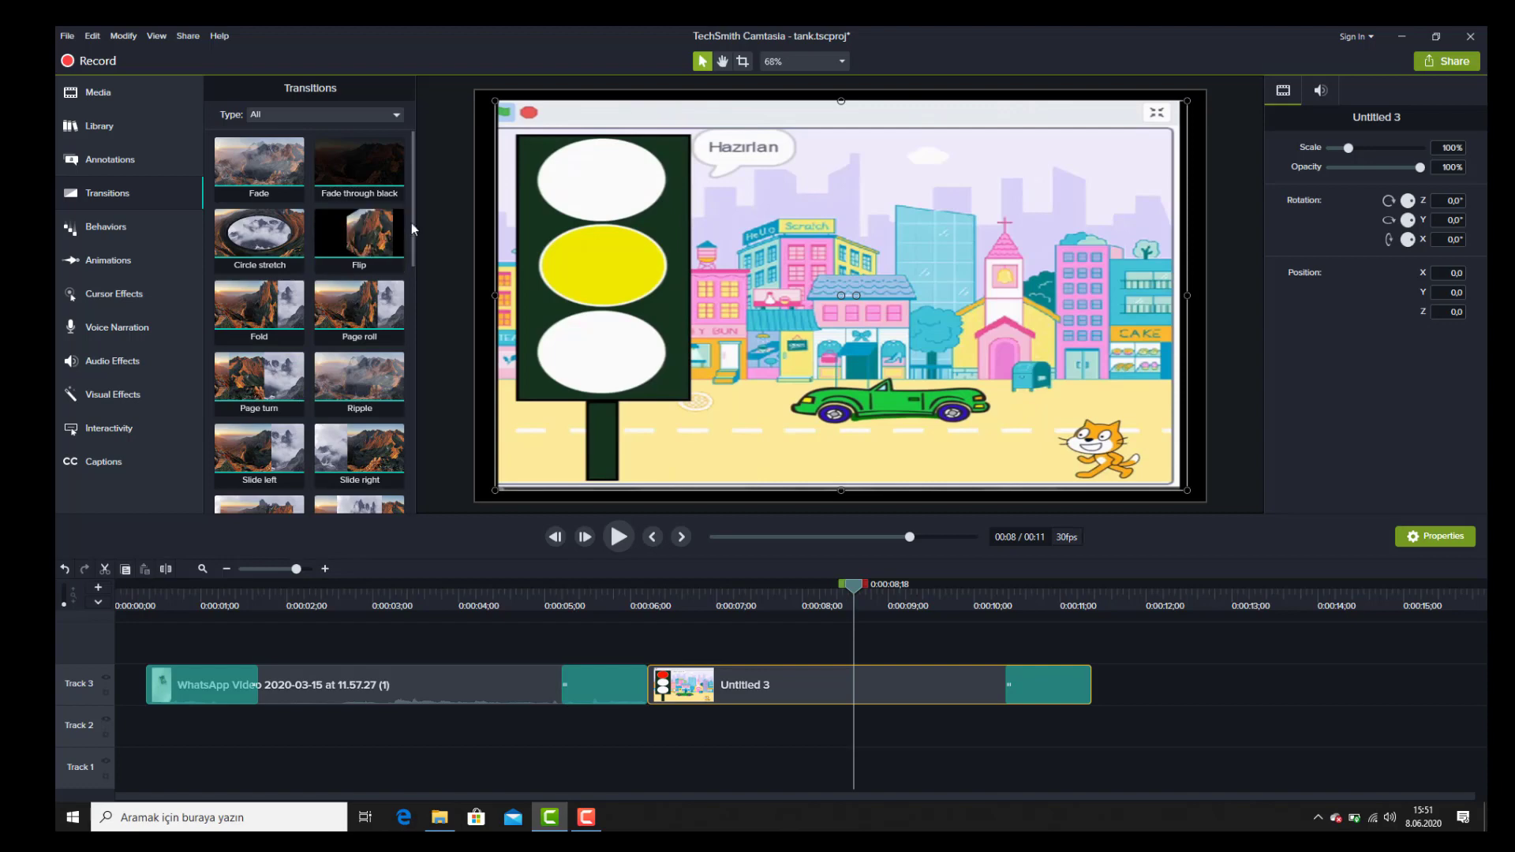
Browse further through the available transitions.
drag(415, 231, 416, 482)
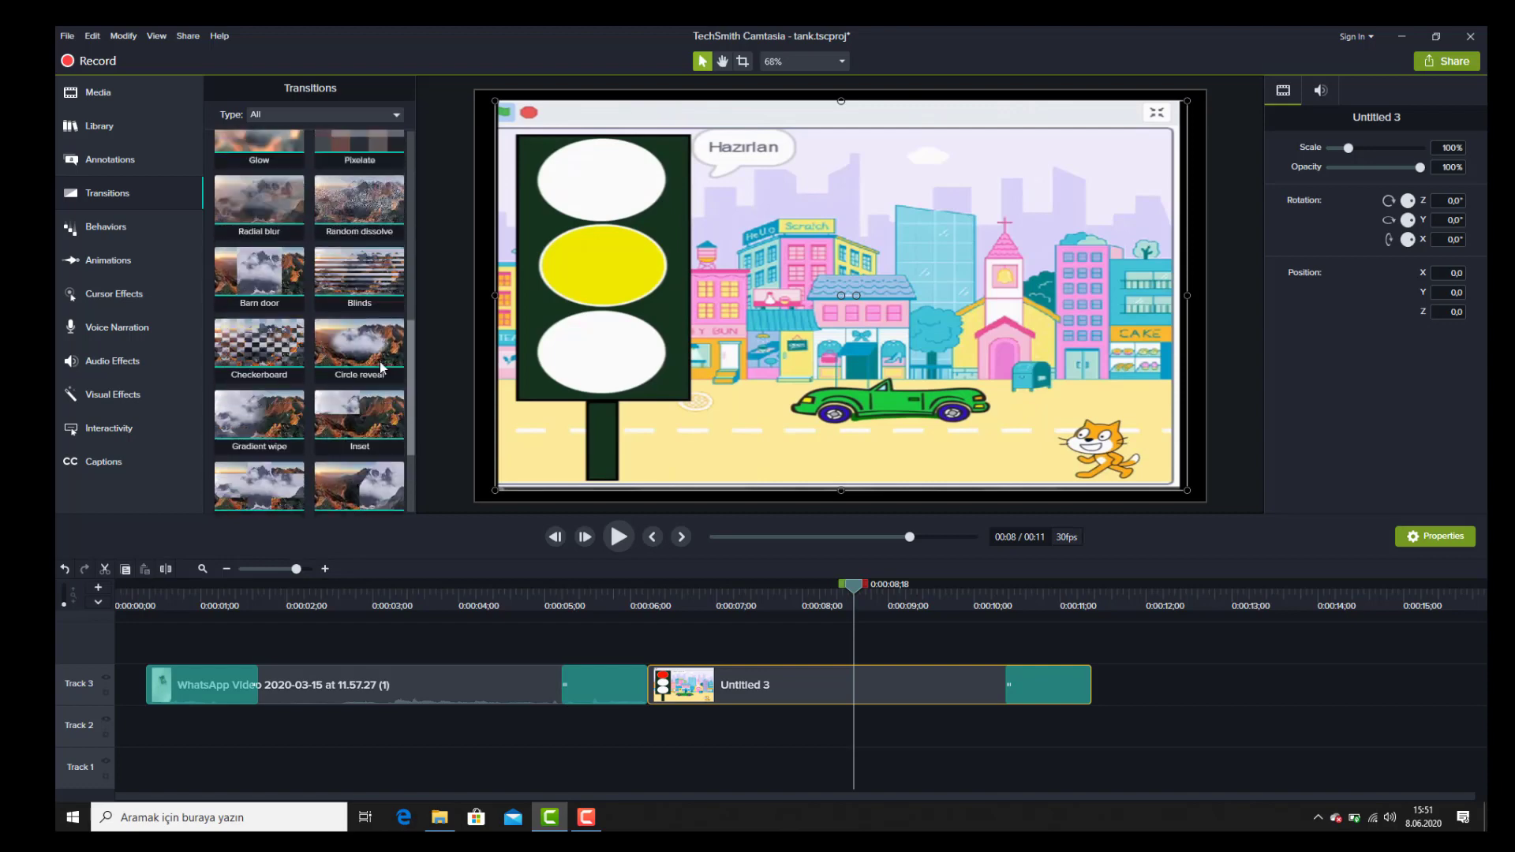